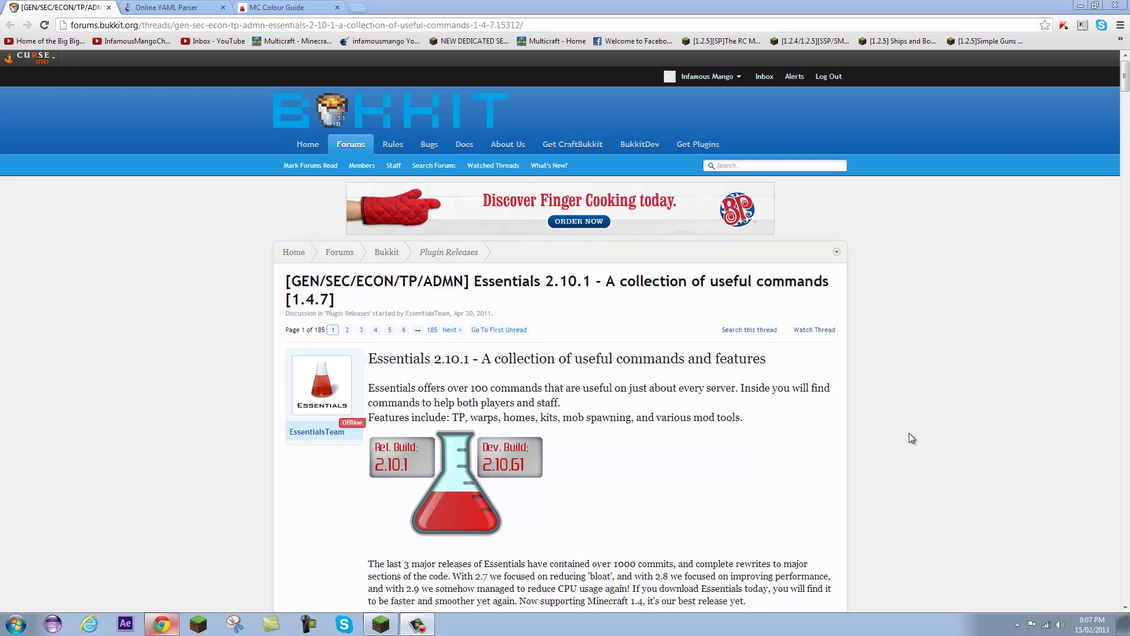
# Step: Look through the Essentials 2.10.1 forum thread's description, download links and version list
pyautogui.scroll(-2, 909, 433)
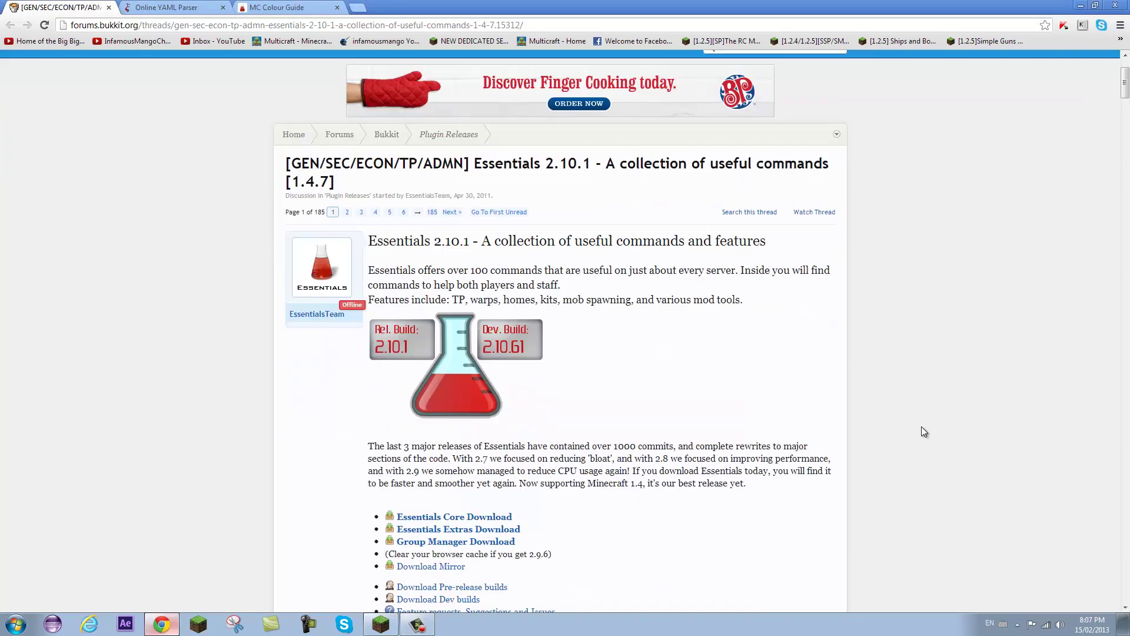
pyautogui.scroll(-5, 984, 442)
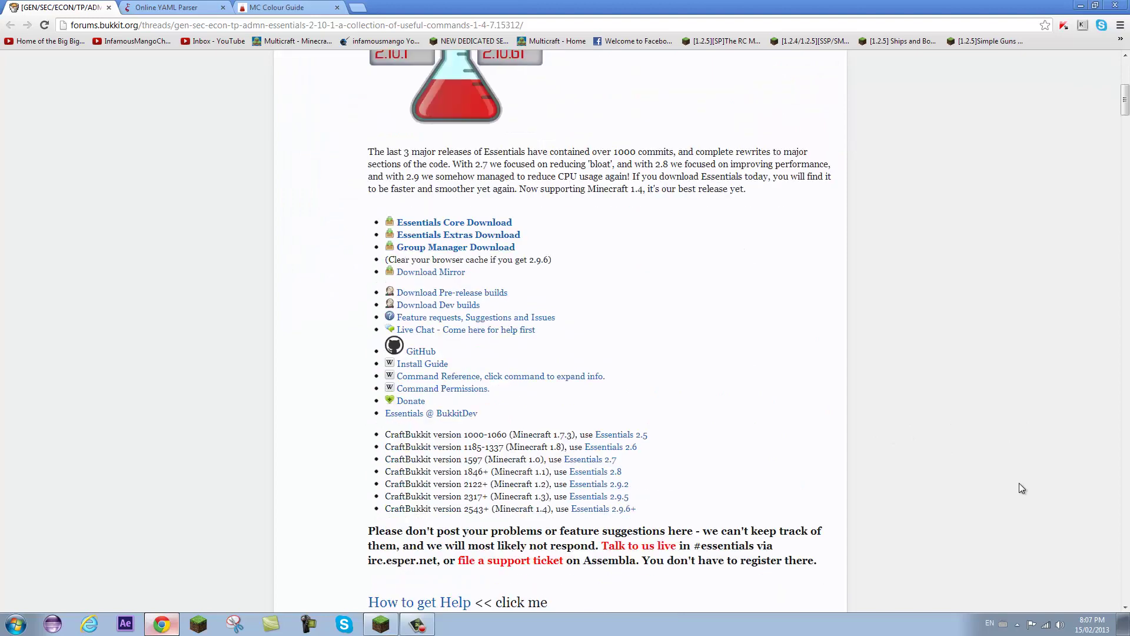
pyautogui.scroll(7, 1019, 487)
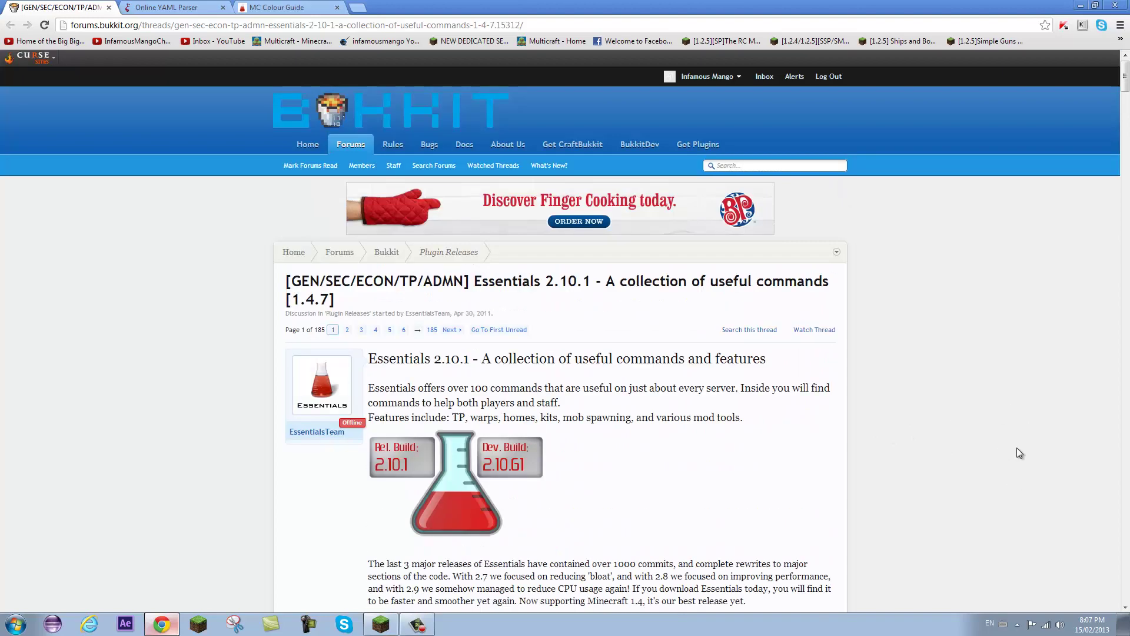
pyautogui.scroll(-4, 941, 419)
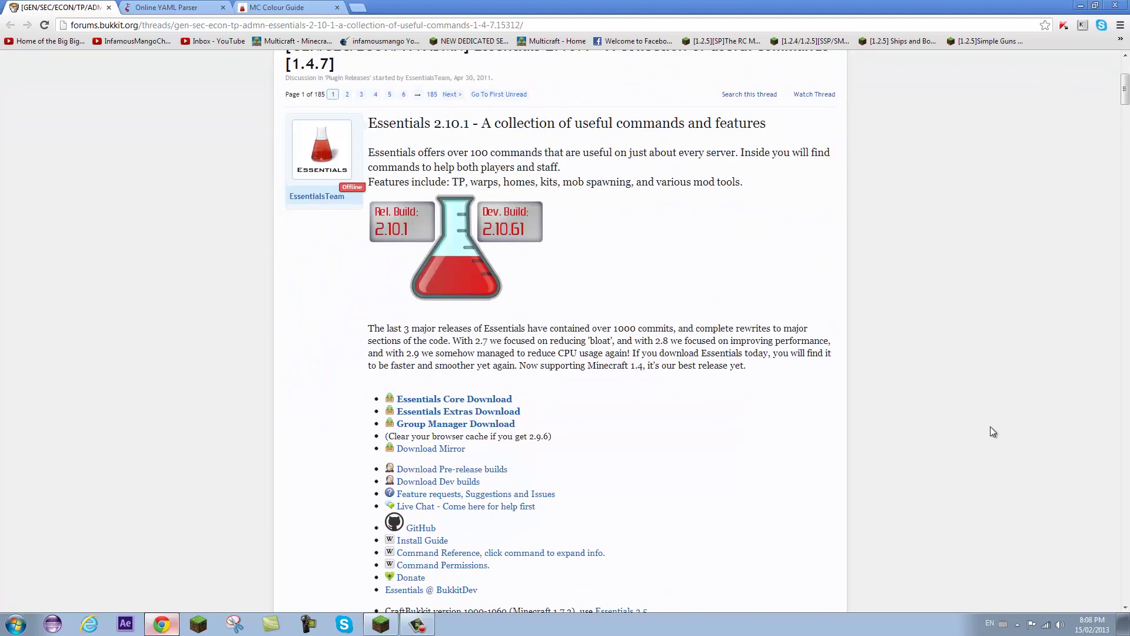
pyautogui.scroll(-4, 990, 426)
pyautogui.scroll(-3, 1024, 471)
pyautogui.scroll(6, 1037, 539)
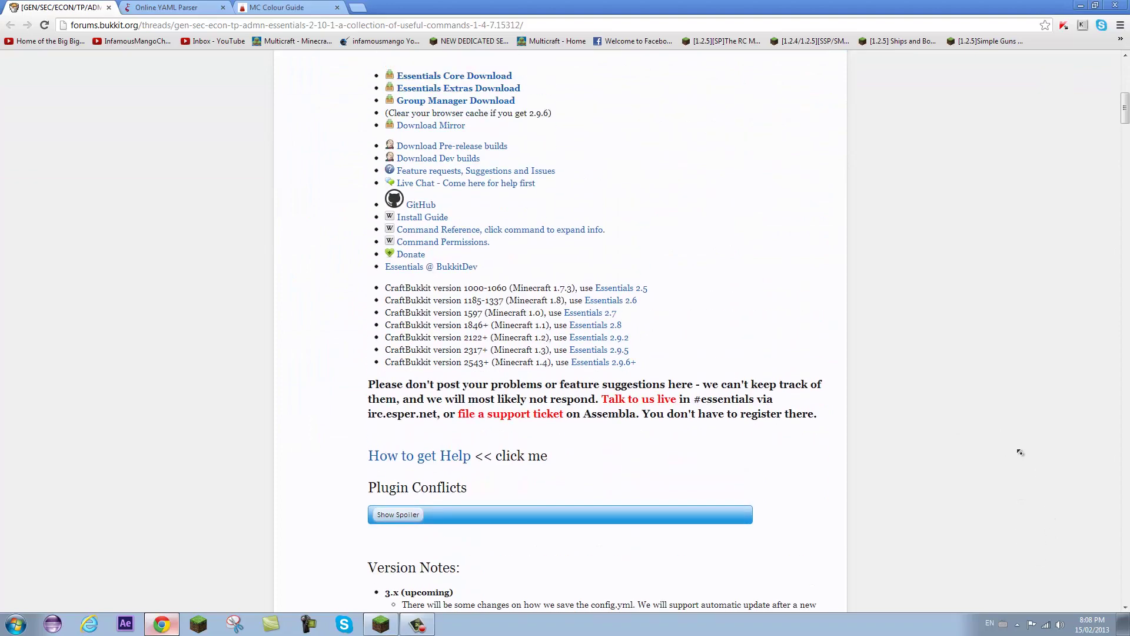
pyautogui.scroll(5, 1021, 431)
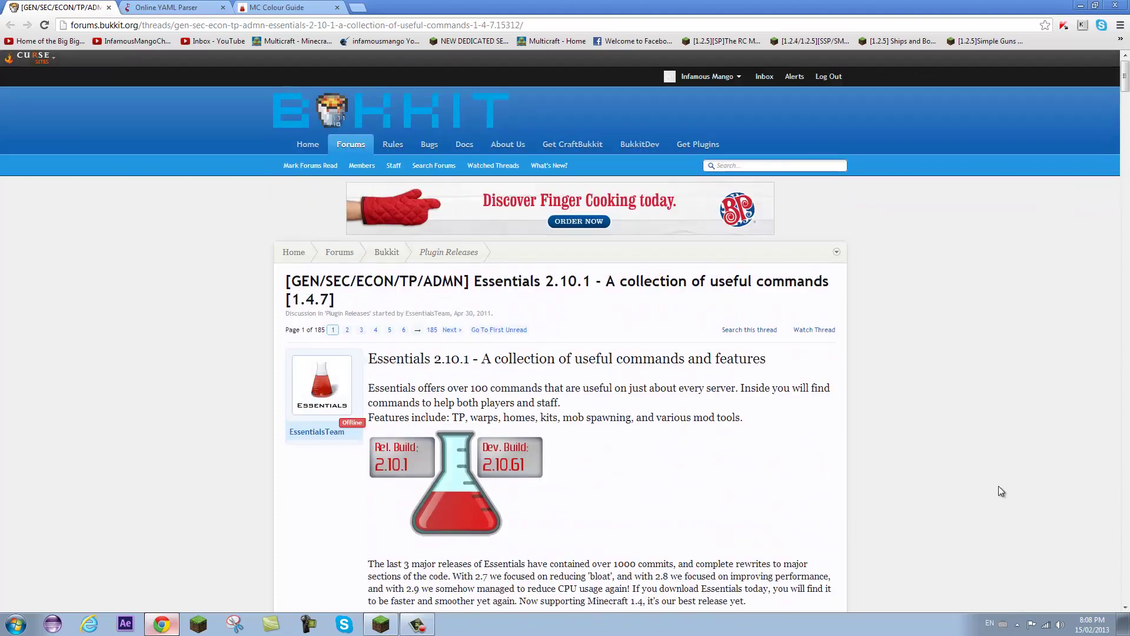
pyautogui.scroll(-5, 999, 486)
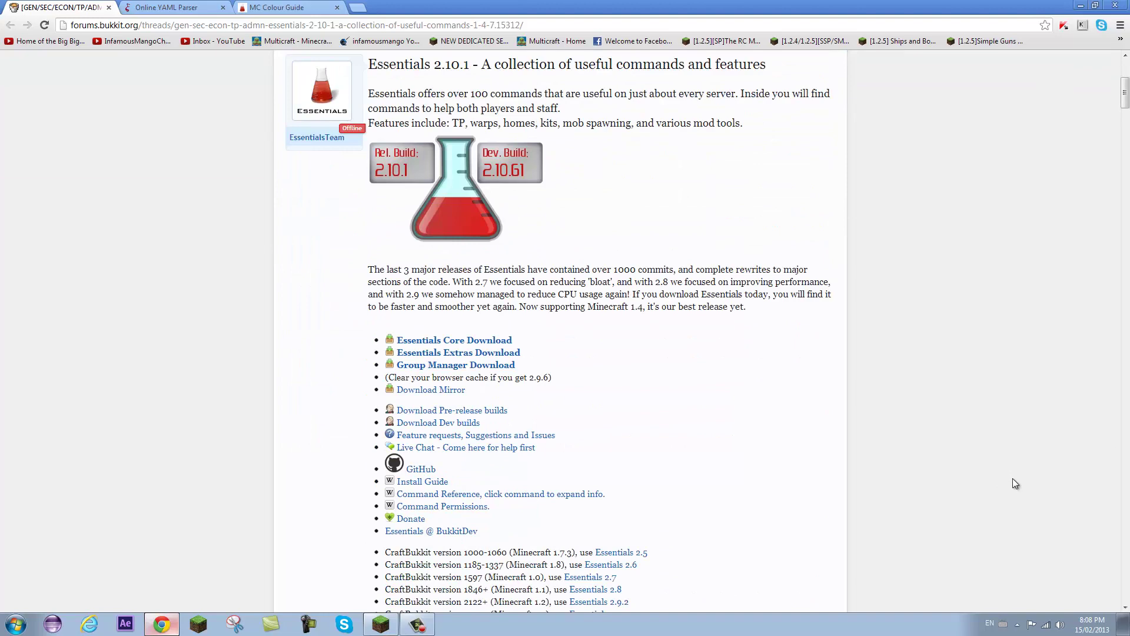
pyautogui.scroll(3, 1015, 482)
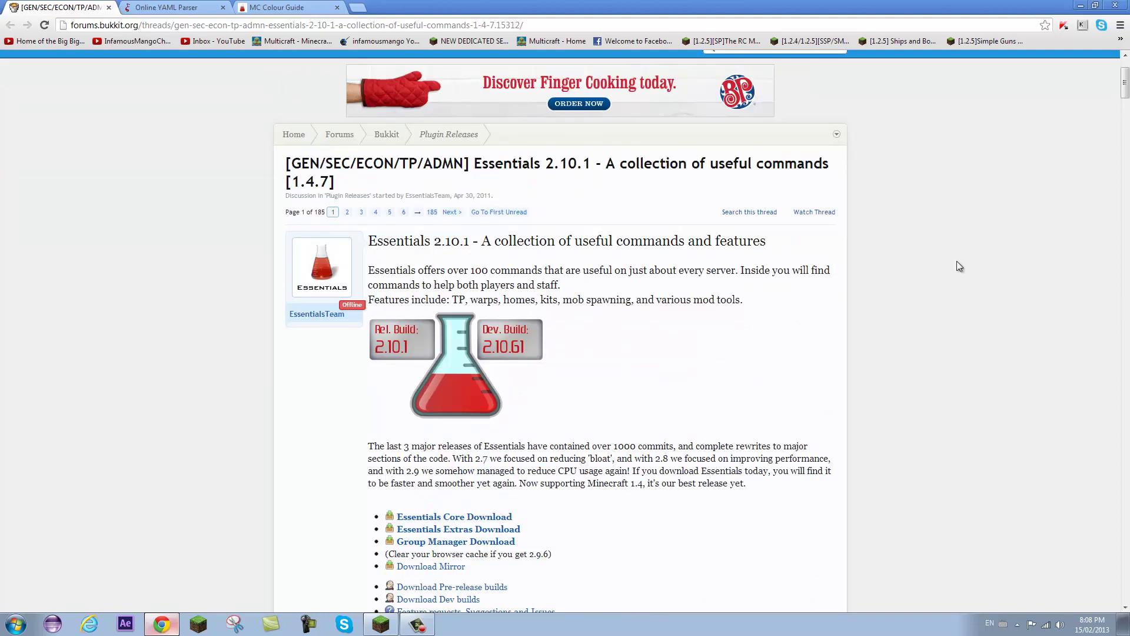
pyautogui.scroll(-3, 957, 262)
pyautogui.scroll(3, 957, 263)
pyautogui.scroll(2, 230, 64)
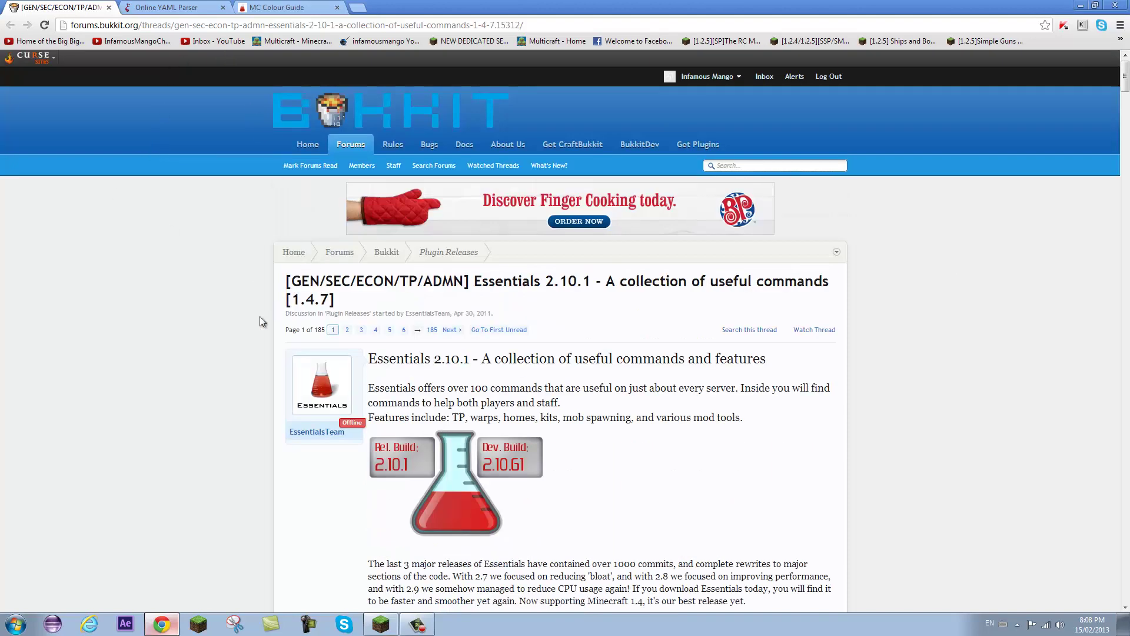
# Step: Download the Essentials Core and Group Manager archives from the thread's download links
pyautogui.scroll(-5, 210, 347)
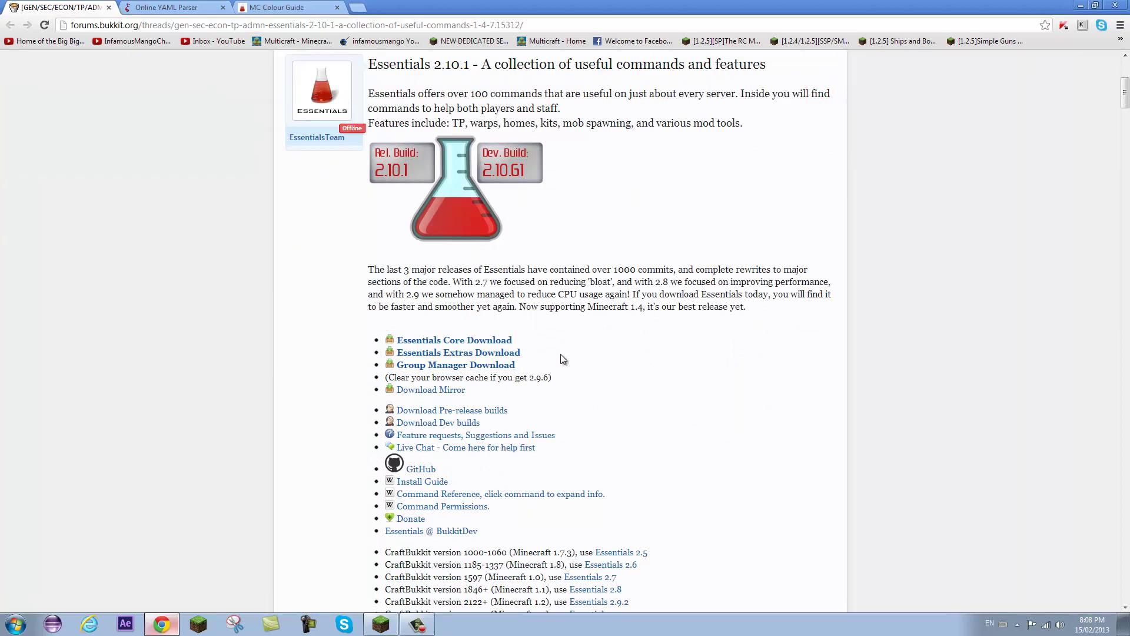
pyautogui.rightClick(448, 368)
pyautogui.click(471, 373)
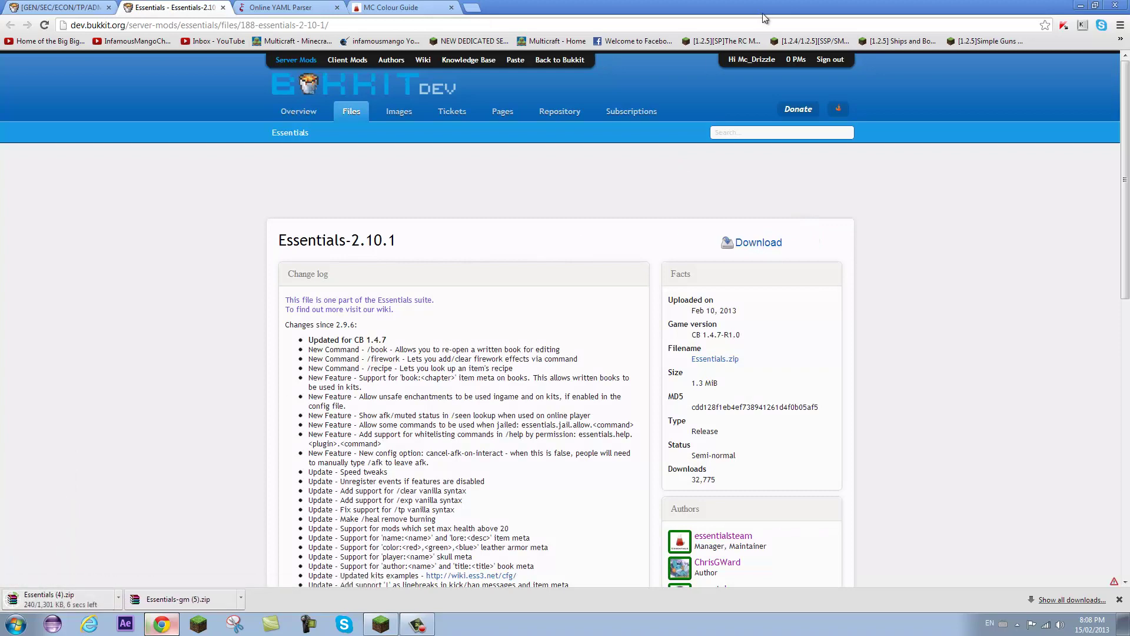
# Step: Copy the downloaded Essentials-gm (5).zip and Essentials (4).zip onto the desktop and put the browser away
pyautogui.press('super+Right')
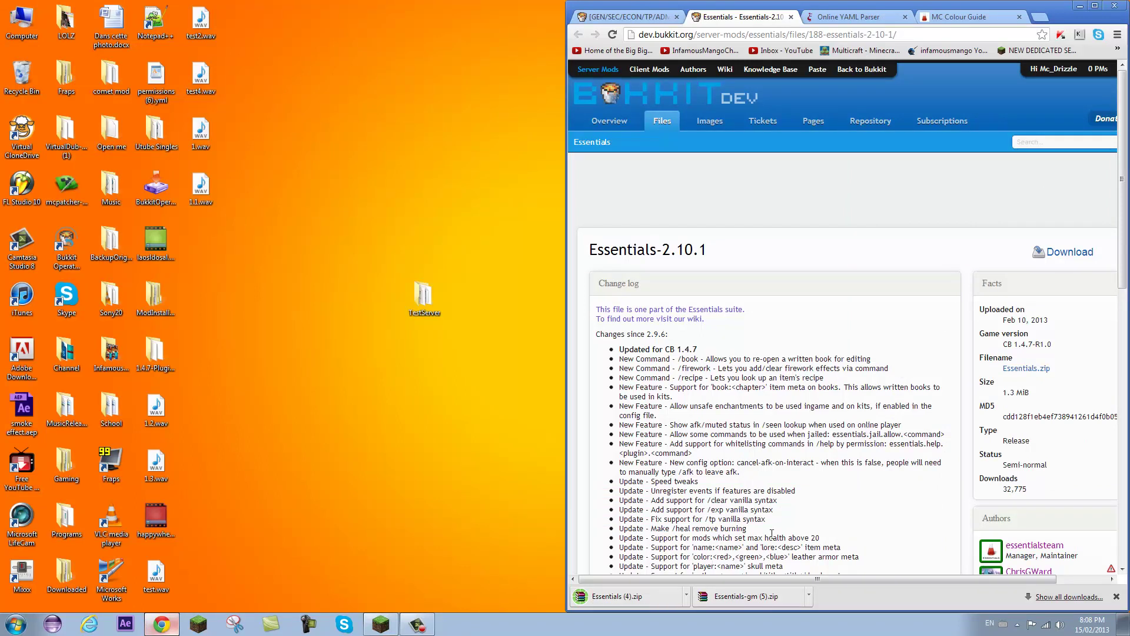
pyautogui.moveTo(740, 598); pyautogui.dragTo(201, 243)
pyautogui.moveTo(650, 600); pyautogui.dragTo(232, 306)
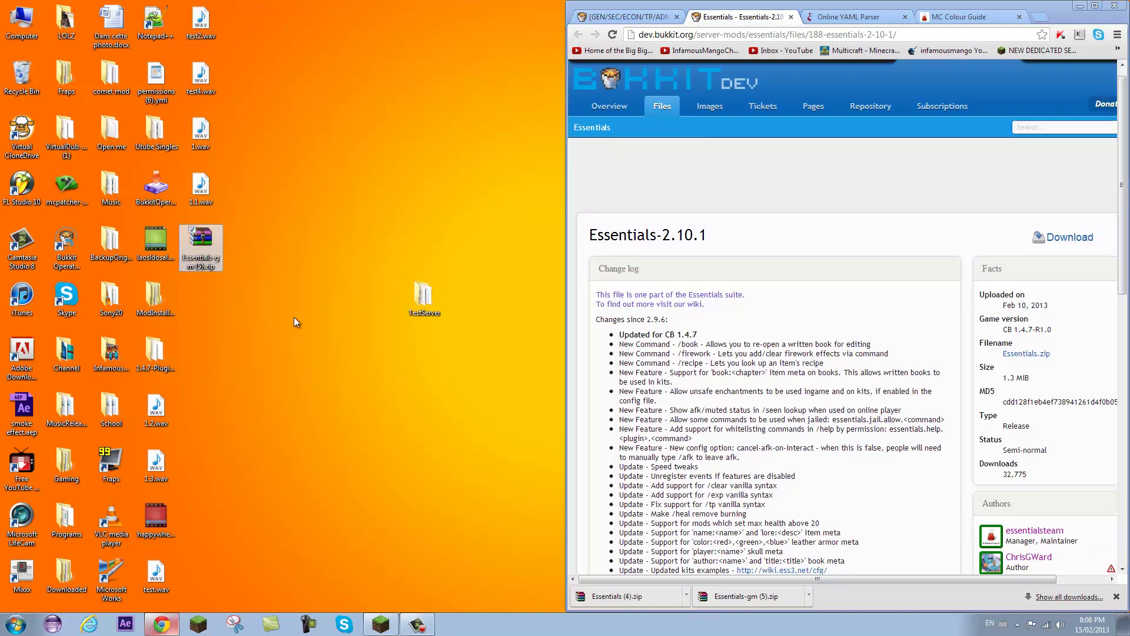
pyautogui.click(1080, 6)
# Step: Open the plugins folder inside TestServer in a window docked to half of the screen
pyautogui.doubleClick(427, 303)
pyautogui.press('super+Right')
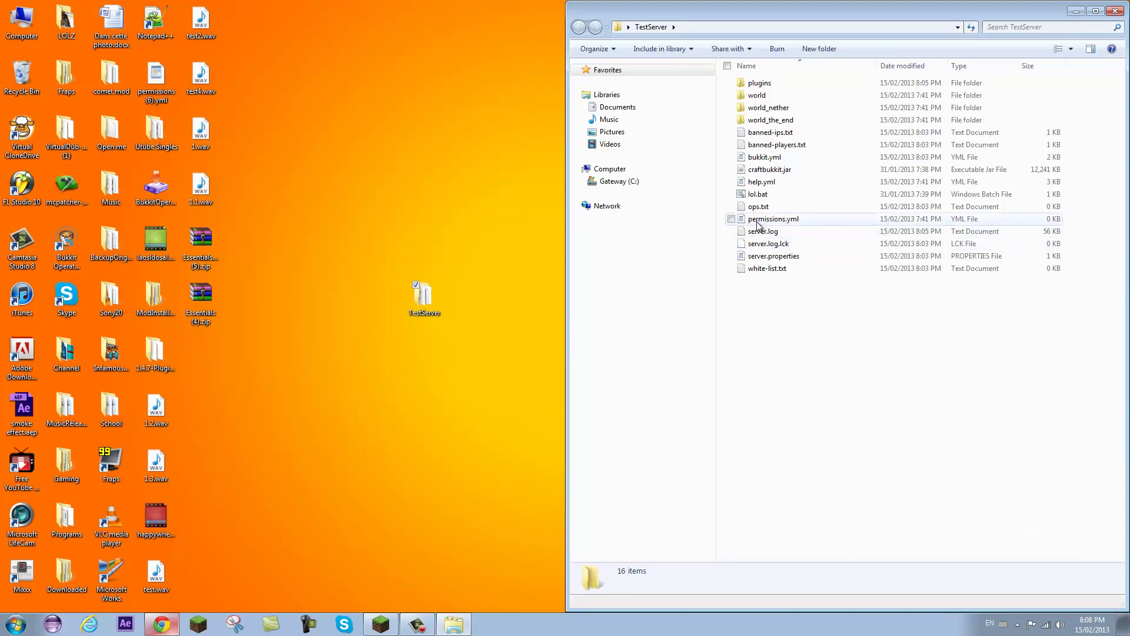
pyautogui.doubleClick(786, 84)
# Step: Extract Essentials.jar and EssentialsChat.jar from Essentials (4).zip into the plugins folder, and close the archive
pyautogui.doubleClick(201, 294)
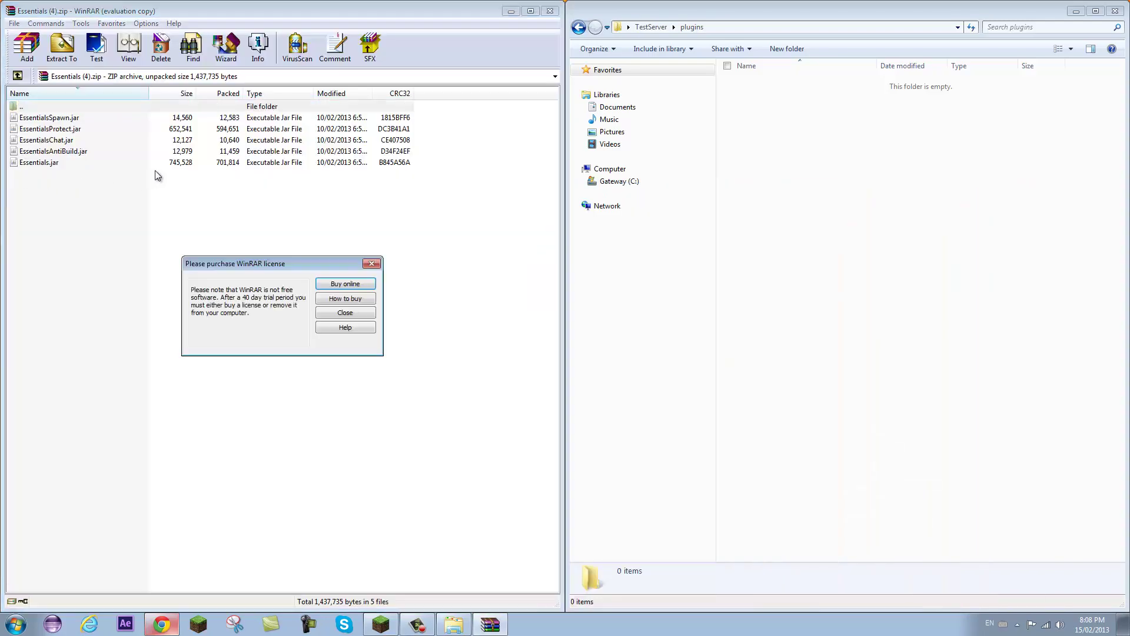
pyautogui.click(373, 262)
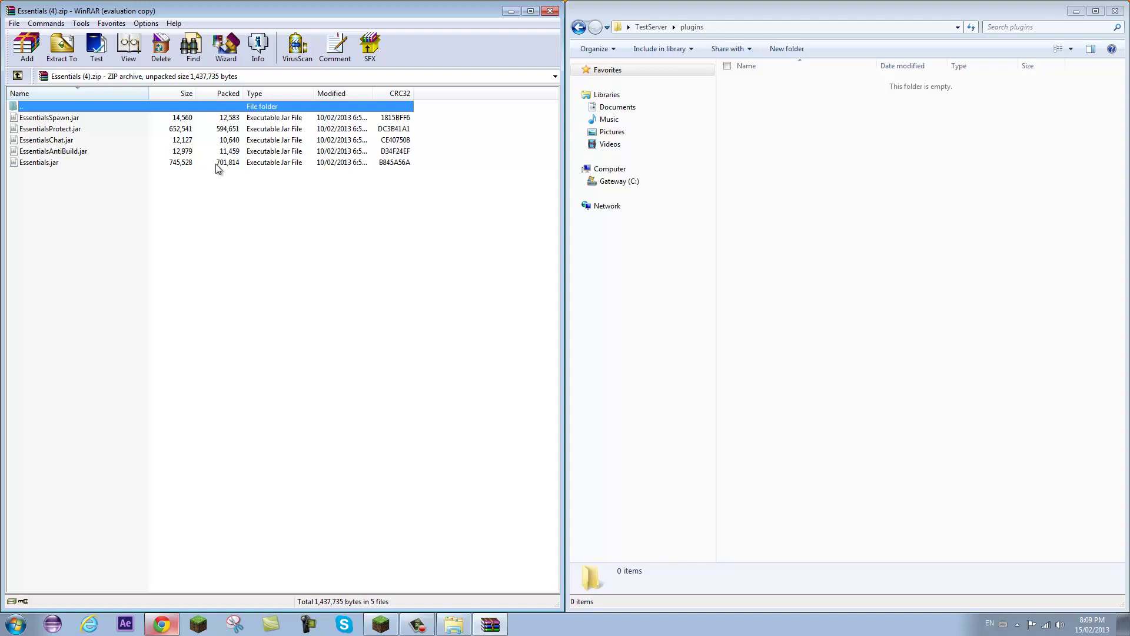
pyautogui.click(59, 163)
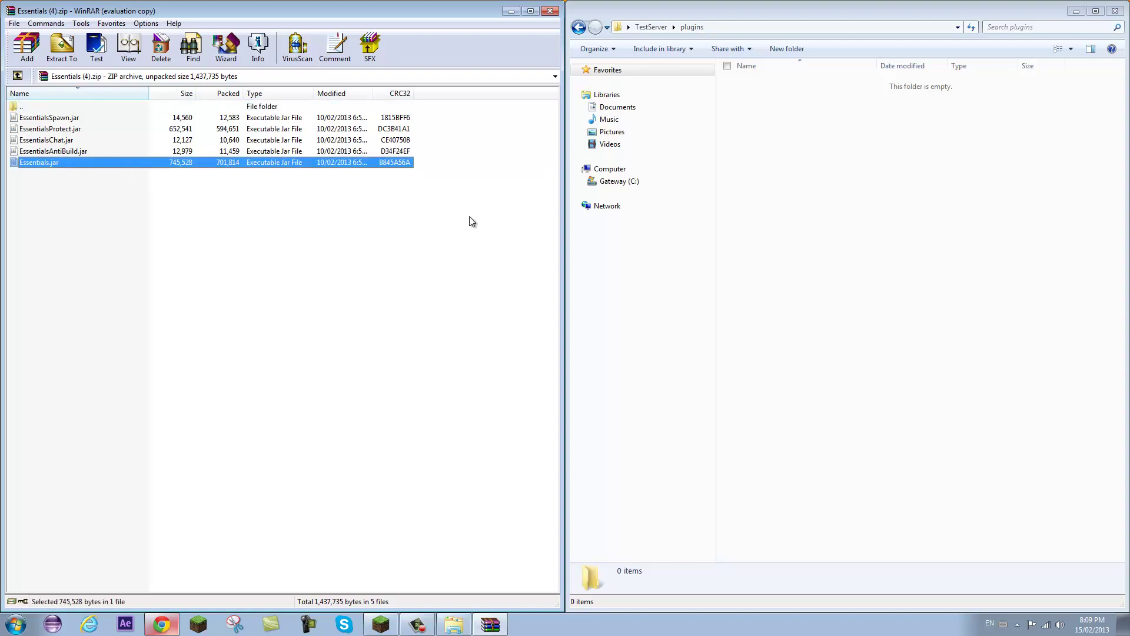
pyautogui.click(356, 211)
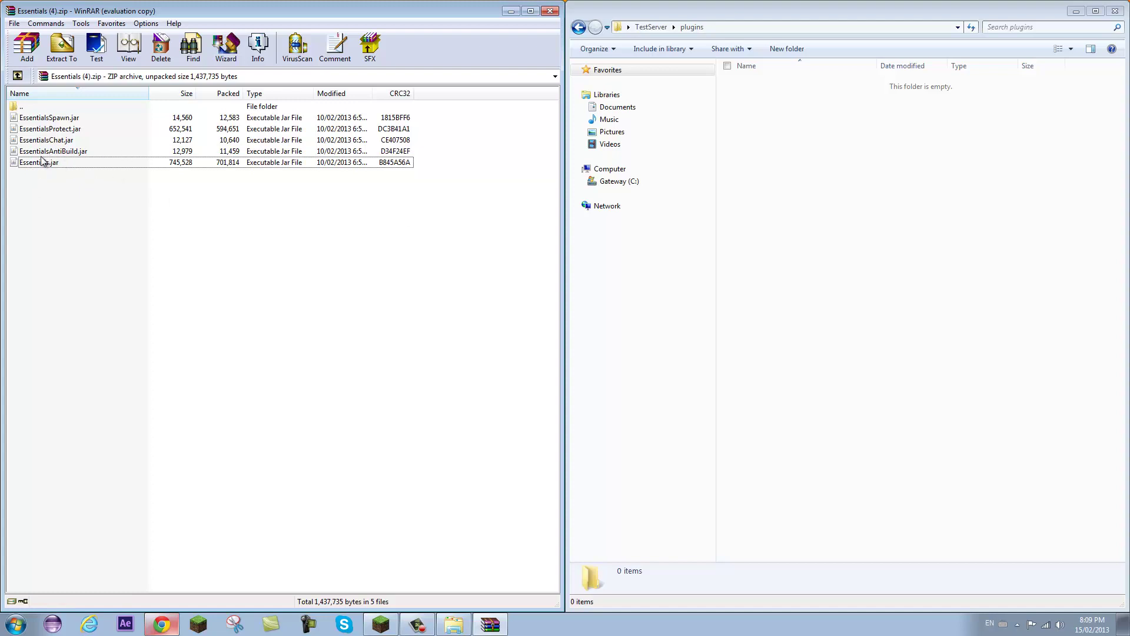
pyautogui.click(52, 142)
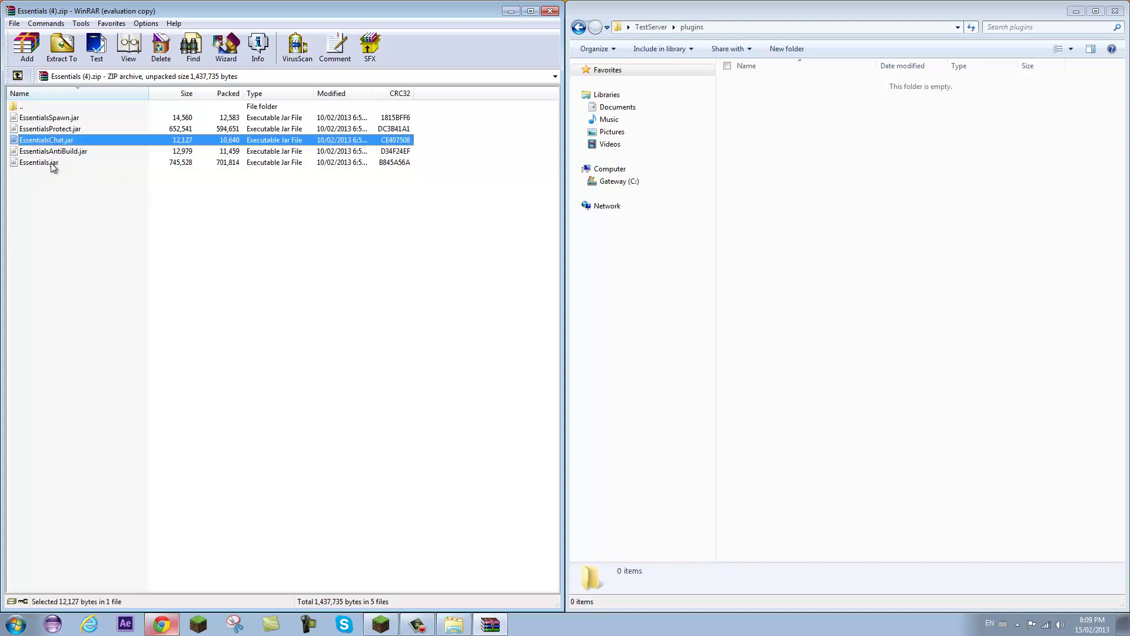
pyautogui.keyDown('ctrl'); pyautogui.click(55, 165); pyautogui.keyUp('ctrl')
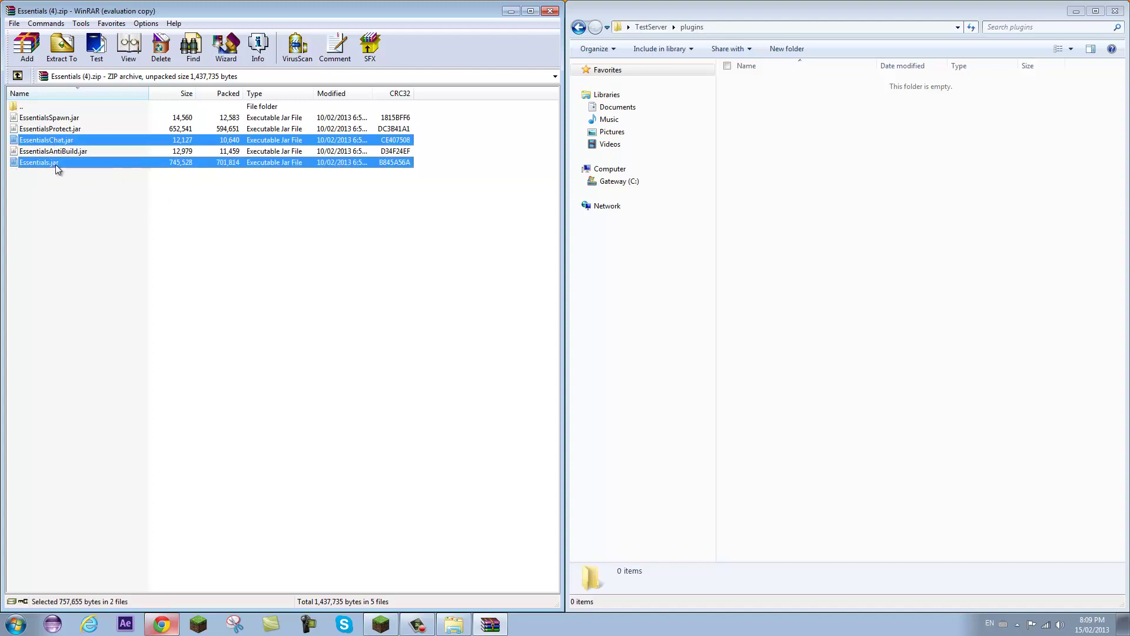
pyautogui.moveTo(56, 164); pyautogui.dragTo(813, 208)
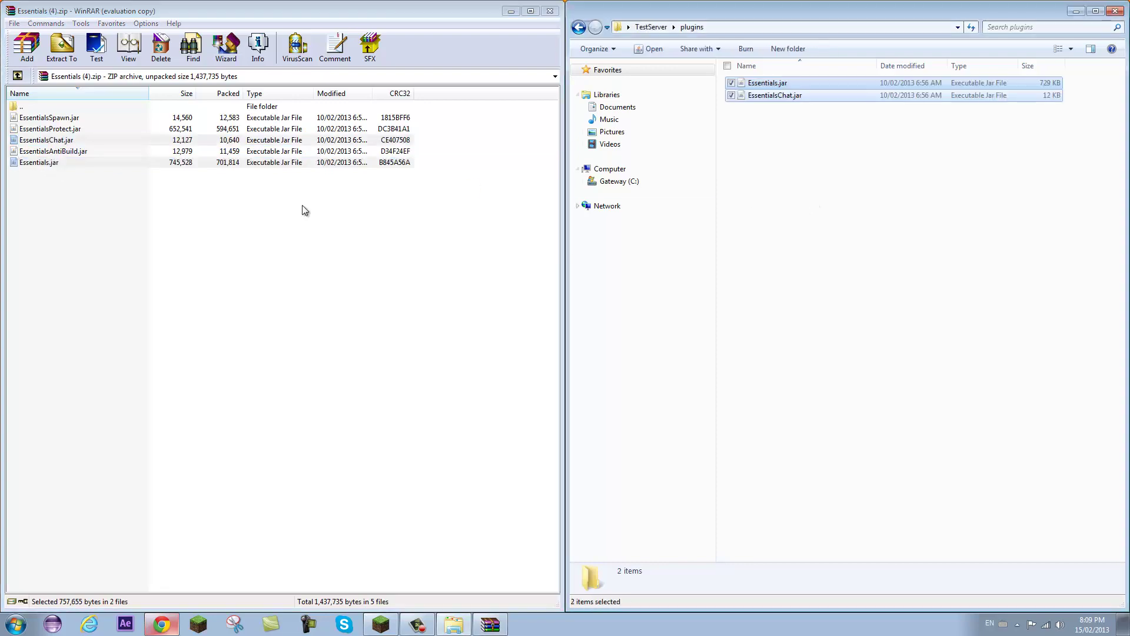
pyautogui.click(551, 13)
# Step: Extract EssentialsGroupManager.jar and EssentialsGroupBridge.jar from Essentials-gm (5).zip into the plugins folder, and close the archive
pyautogui.click(214, 249)
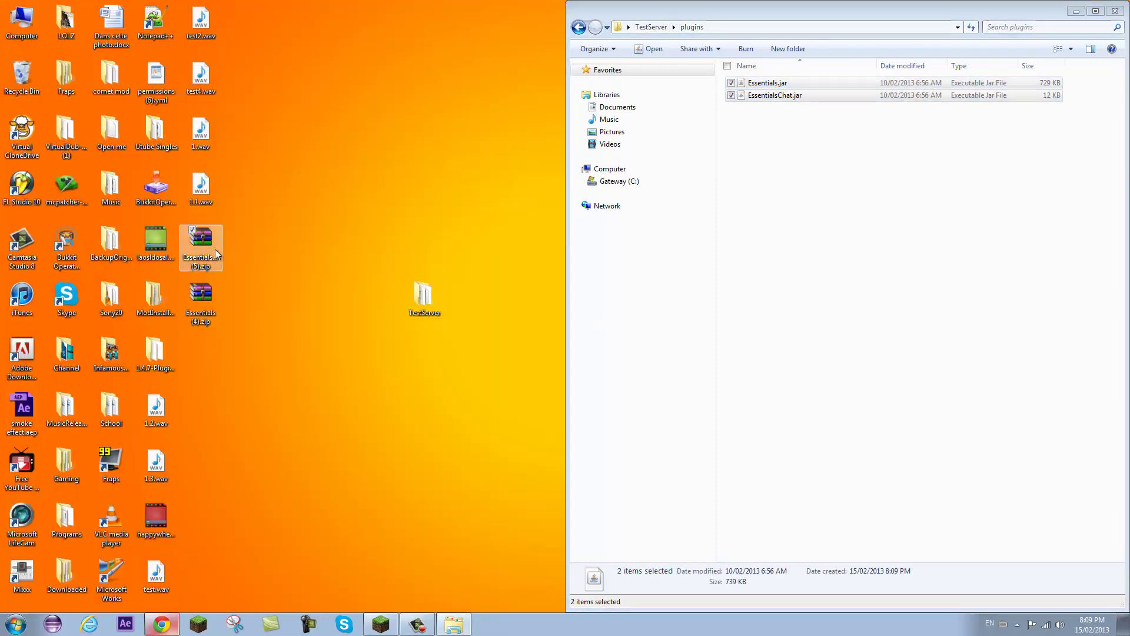
pyautogui.doubleClick(215, 249)
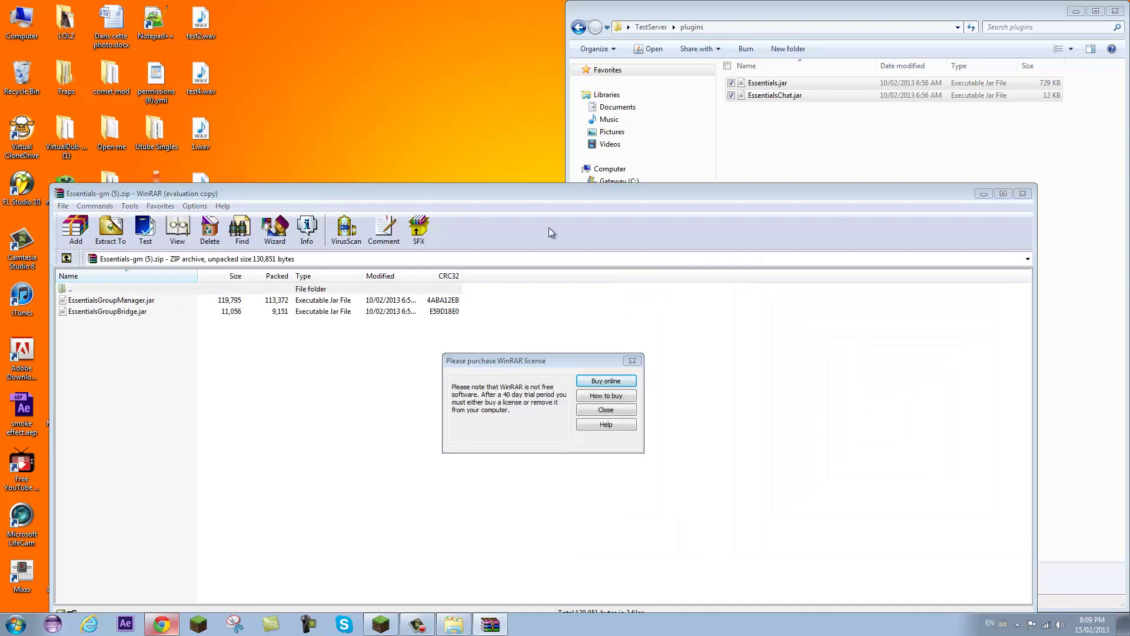
pyautogui.click(632, 360)
pyautogui.moveTo(637, 196); pyautogui.dragTo(2, 179)
pyautogui.moveTo(93, 167); pyautogui.dragTo(822, 202)
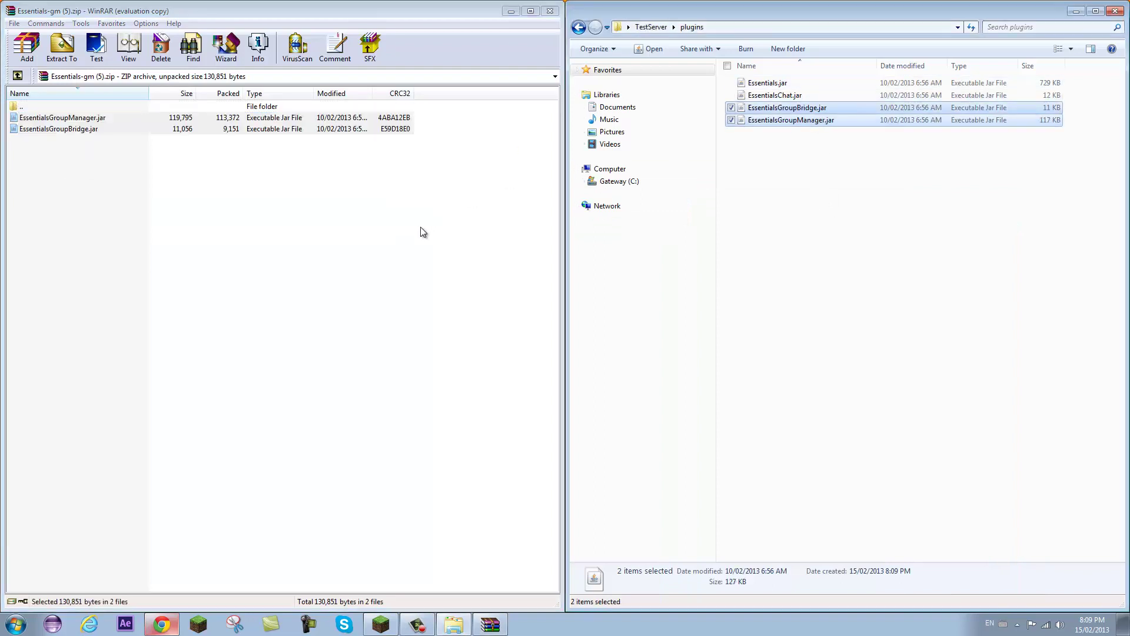
pyautogui.click(550, 11)
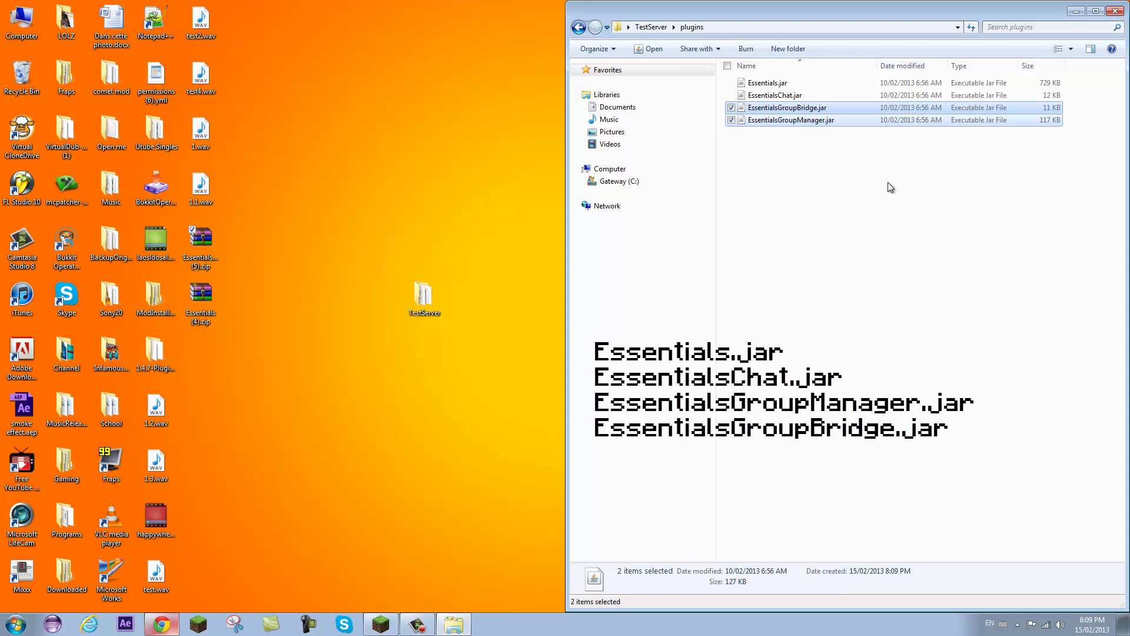
# Step: Return to the TestServer folder and start the server with lol.bat
pyautogui.click(795, 97)
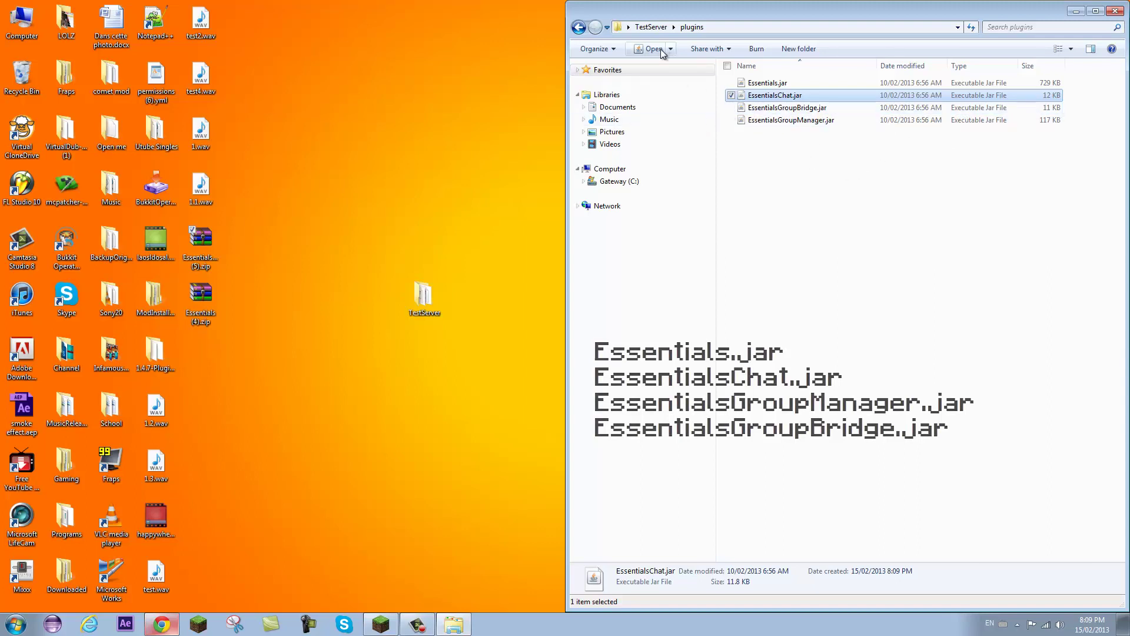
pyautogui.click(651, 27)
pyautogui.click(754, 197)
pyautogui.doubleClick(754, 197)
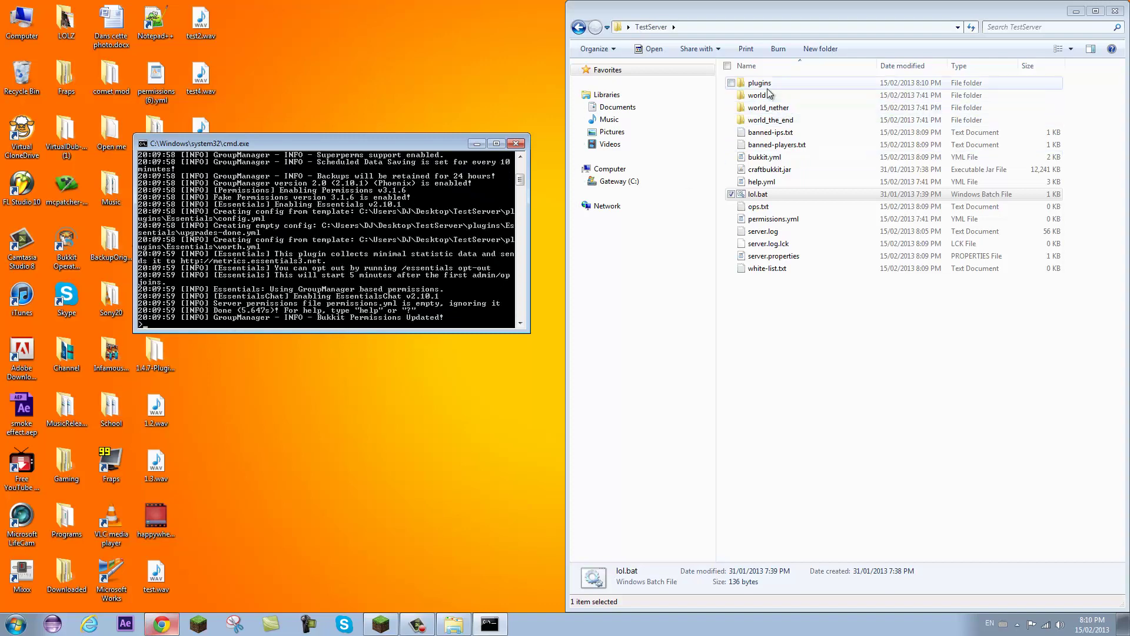
# Step: Switch to Minecraft and select the localhost server in the multiplayer list
pyautogui.click(381, 624)
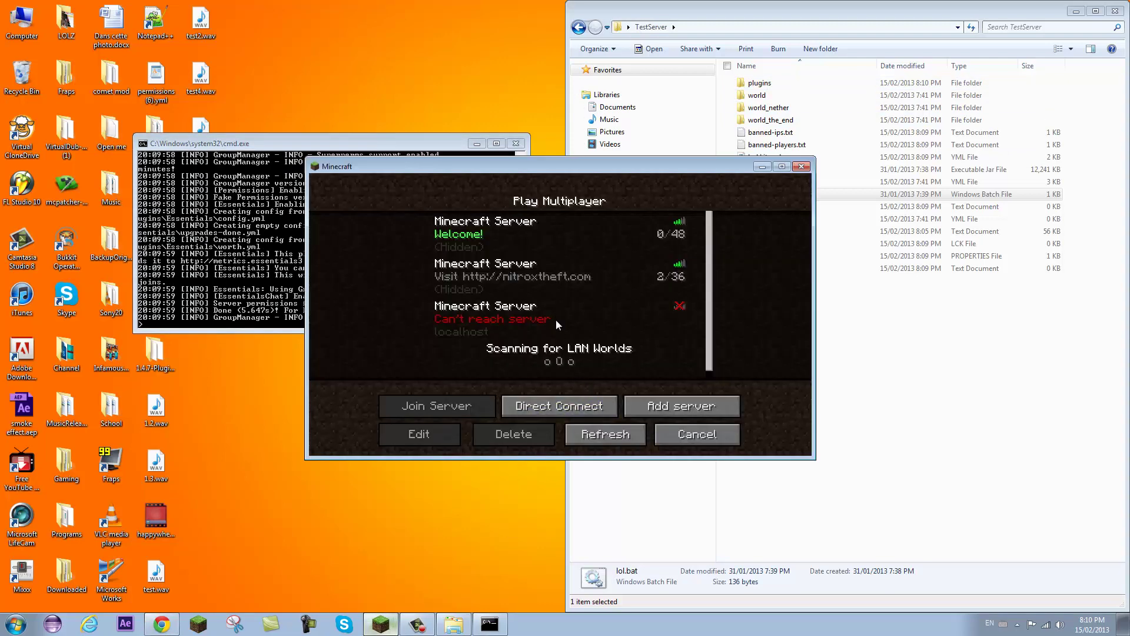
pyautogui.click(556, 325)
# Step: Open TestServer's plugins folder to check the folders generated by the server start
pyautogui.click(821, 145)
pyautogui.click(790, 87)
pyautogui.doubleClick(790, 87)
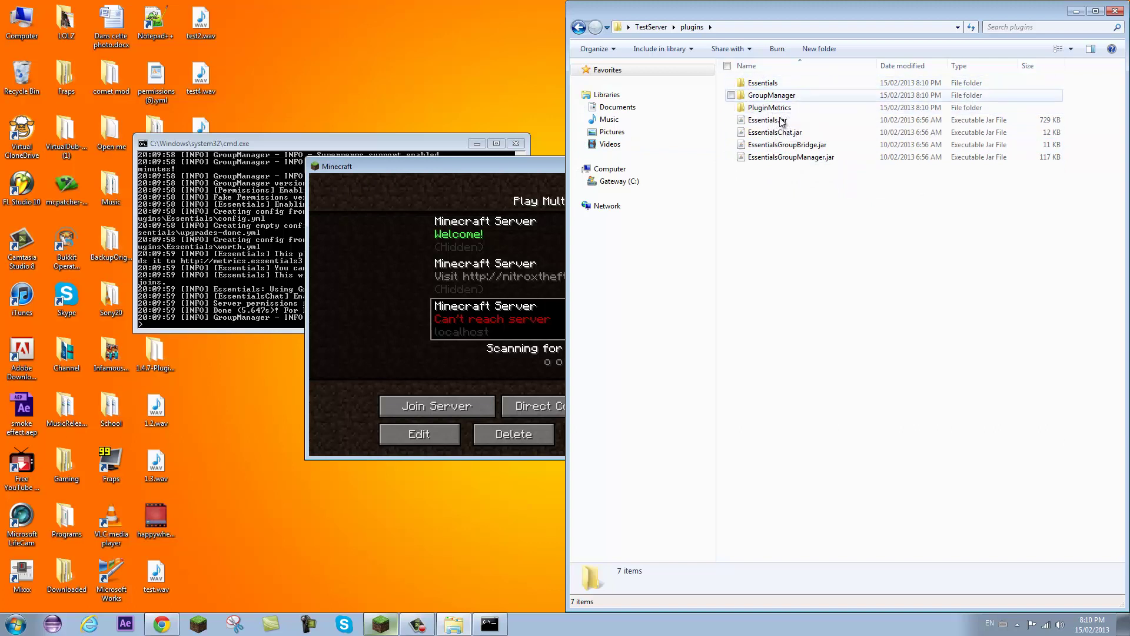
# Step: Put the plugins window away and join the localhost server in Minecraft
pyautogui.click(1076, 13)
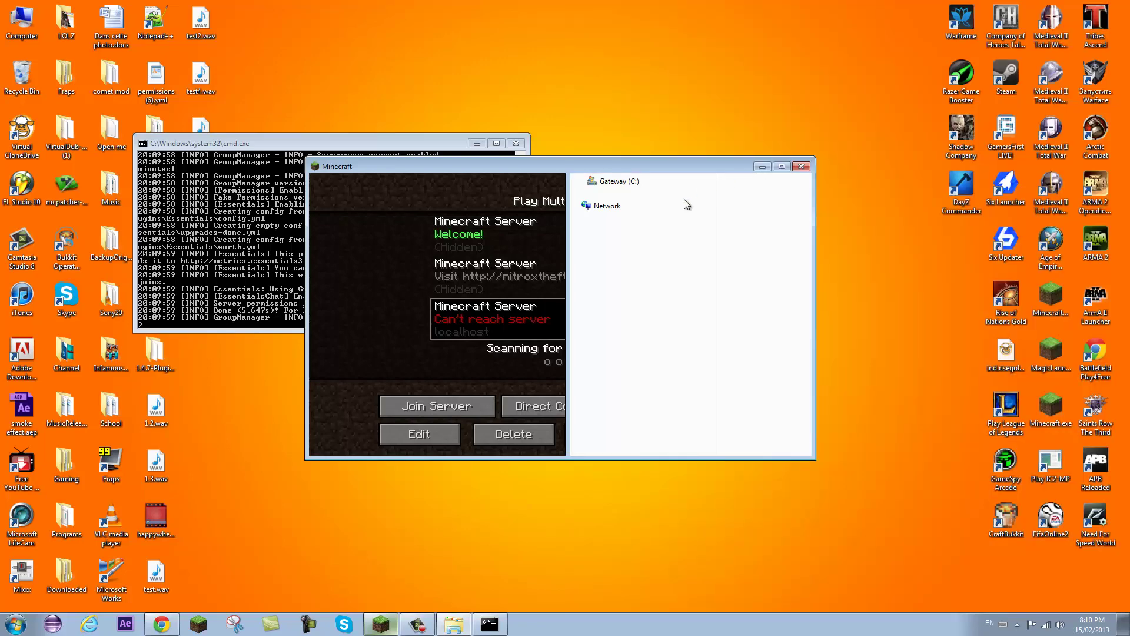
pyautogui.click(686, 203)
pyautogui.press('Return')
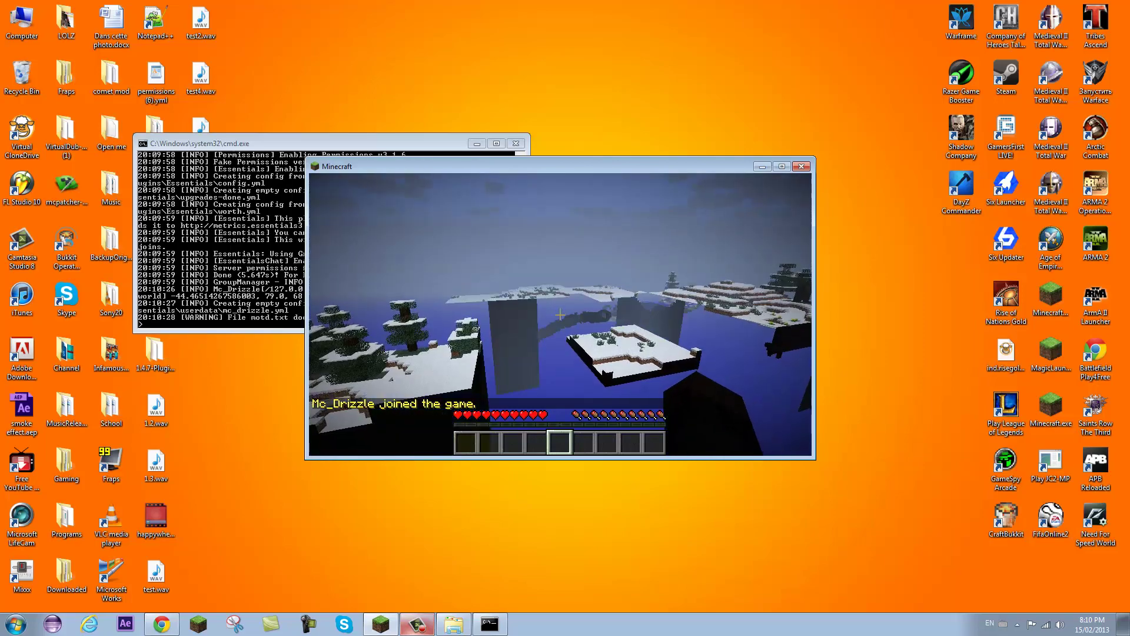
# Step: Send the test message "sd" twice in the game chat
pyautogui.scroll(-4, 560, 315)
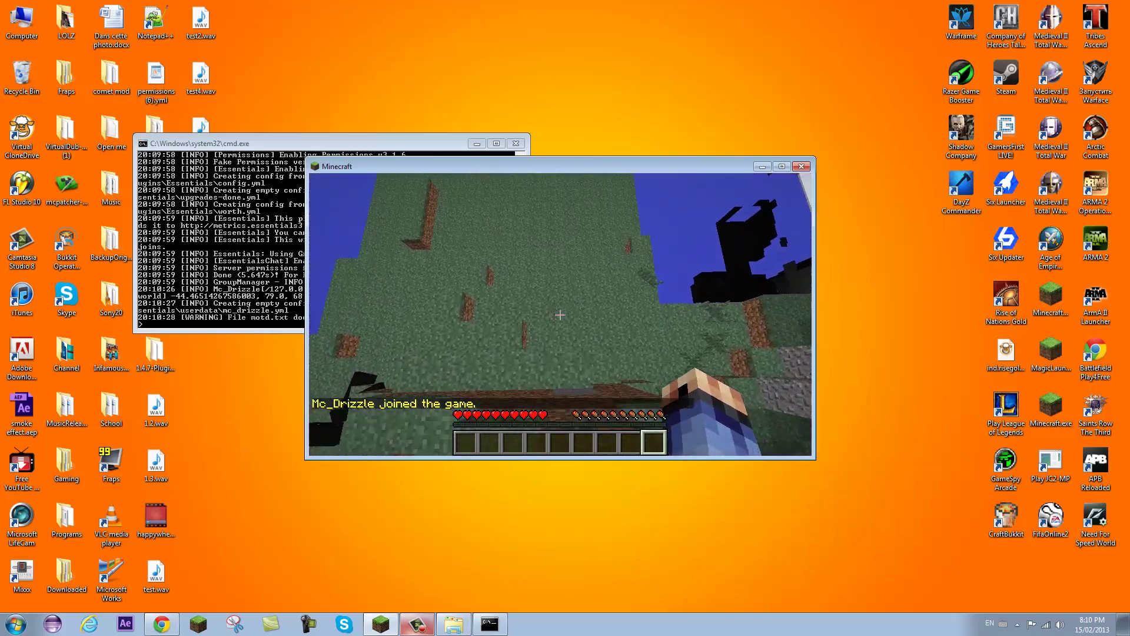
pyautogui.write('tsd')
pyautogui.press('Return')
pyautogui.write('t')
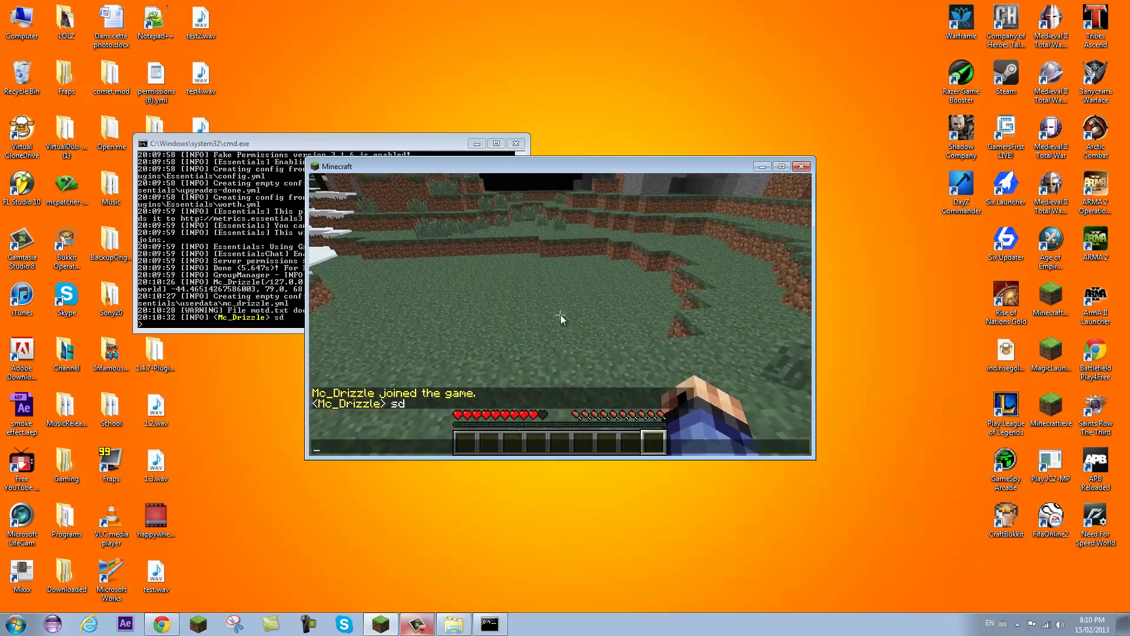
pyautogui.write('sd')
pyautogui.press('Return')
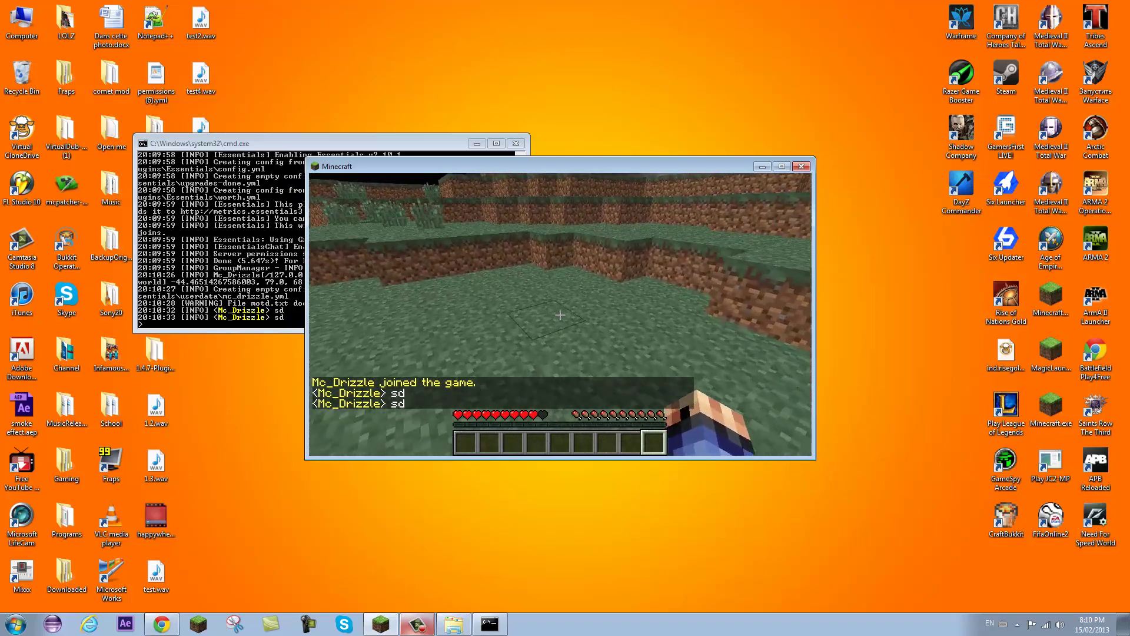
pyautogui.scroll(-3, 560, 315)
pyautogui.scroll(-3, 559, 315)
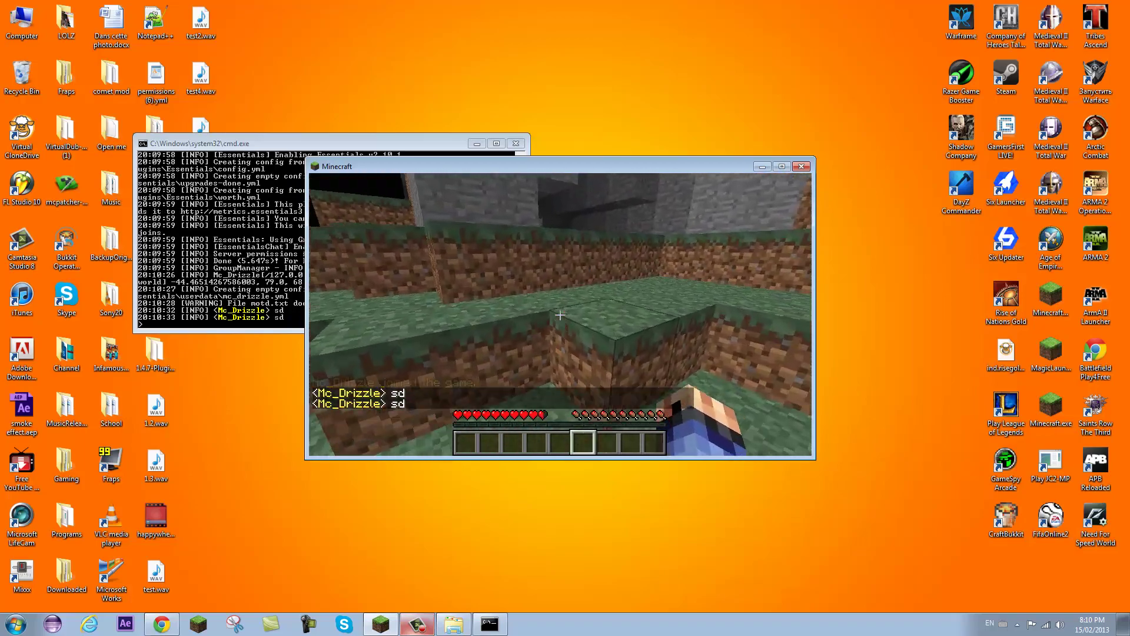
pyautogui.press('w')
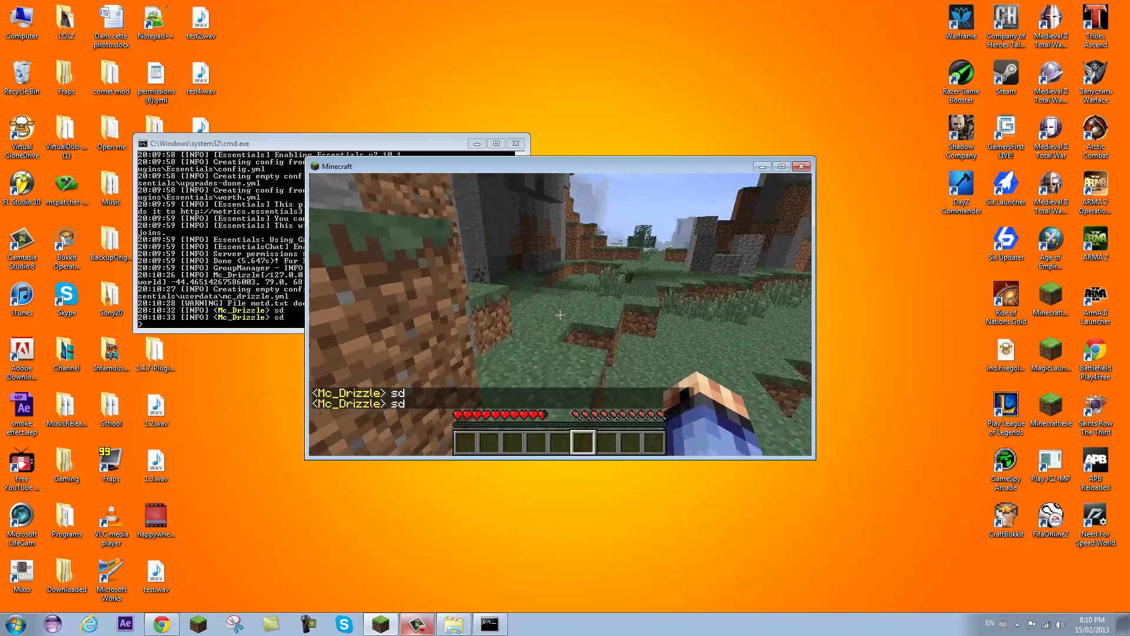
# Step: Send the test message "sad" in the game chat and minimize the Minecraft window
pyautogui.write('tsad')
pyautogui.press('Return')
pyautogui.press('Escape')
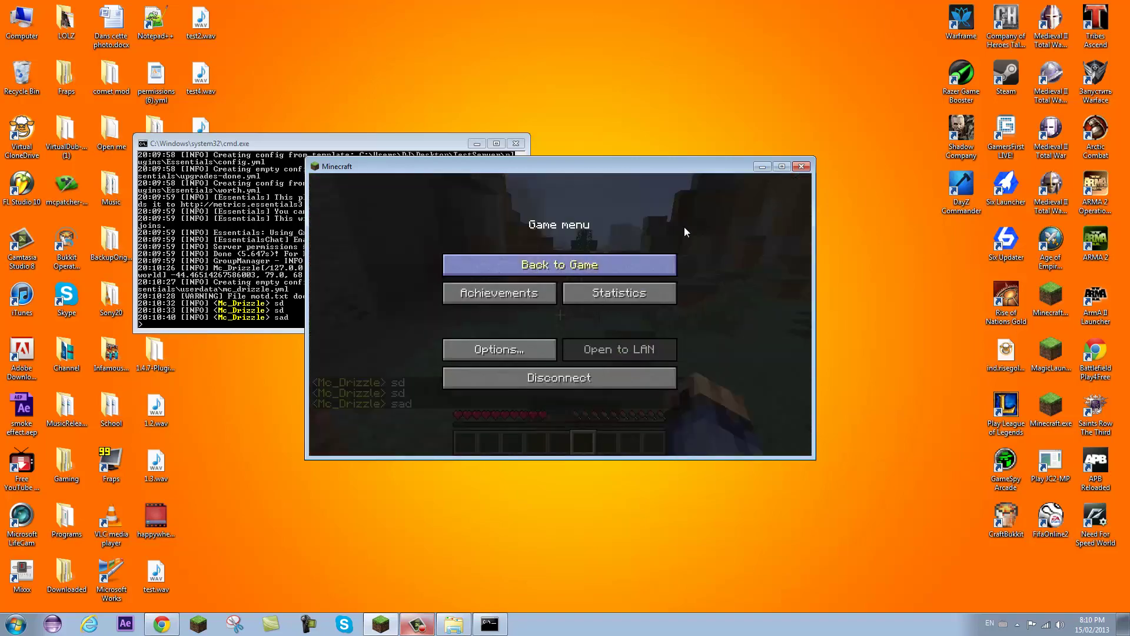
pyautogui.click(762, 166)
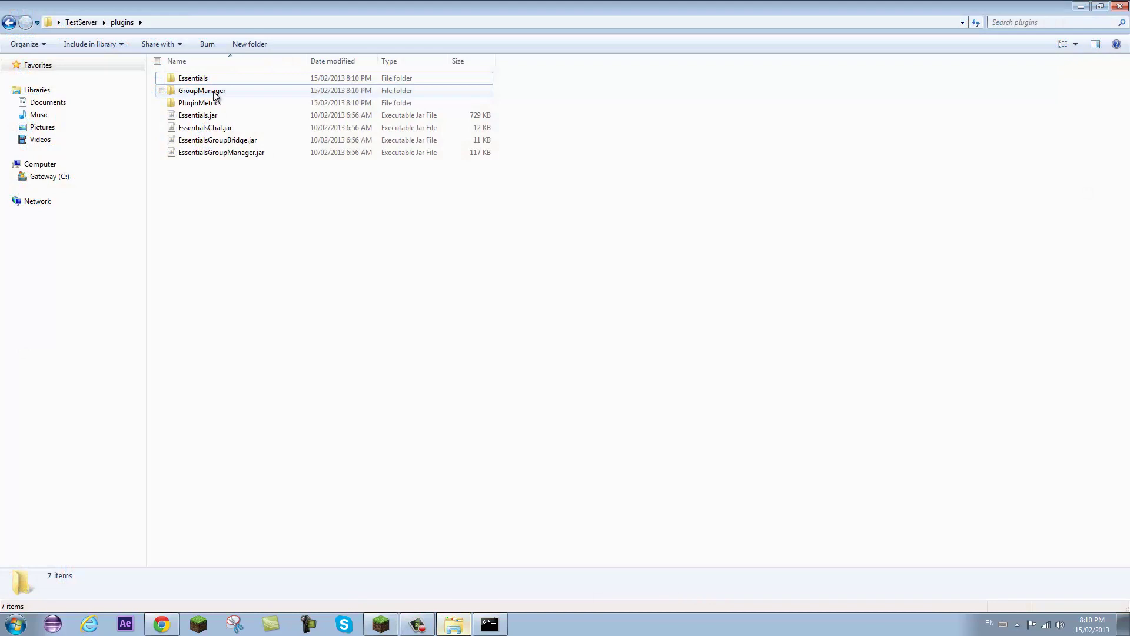
# Step: Open groups.yml from the GroupManager worlds\world folder in TestServer's plugins
pyautogui.click(215, 92)
pyautogui.doubleClick(215, 93)
pyautogui.doubleClick(218, 91)
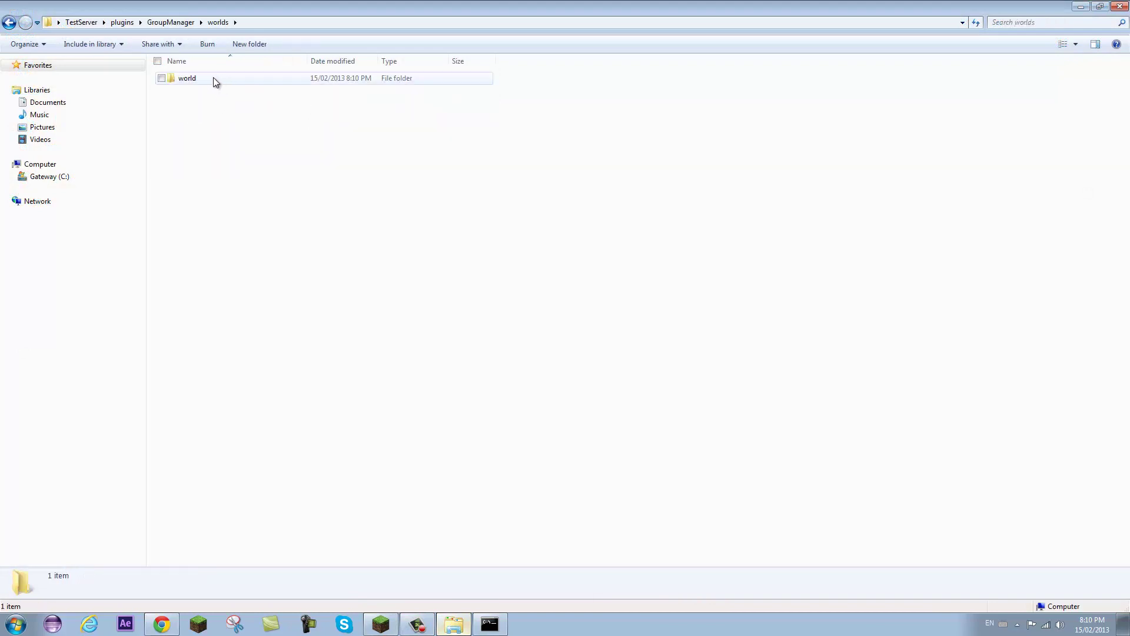
pyautogui.click(203, 79)
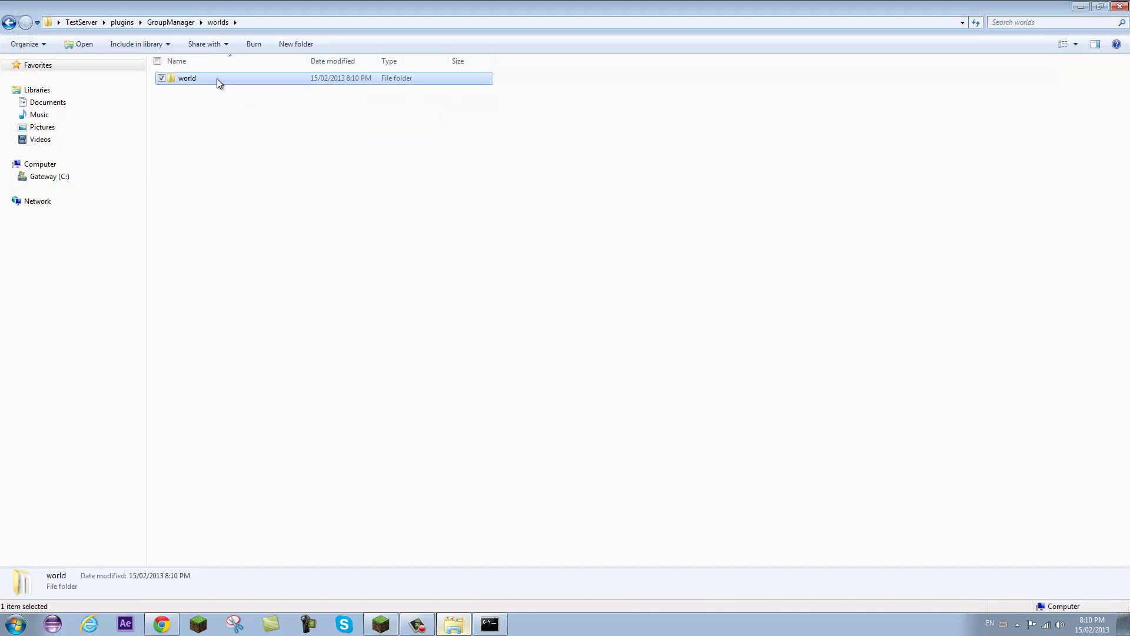
pyautogui.doubleClick(217, 78)
pyautogui.doubleClick(223, 81)
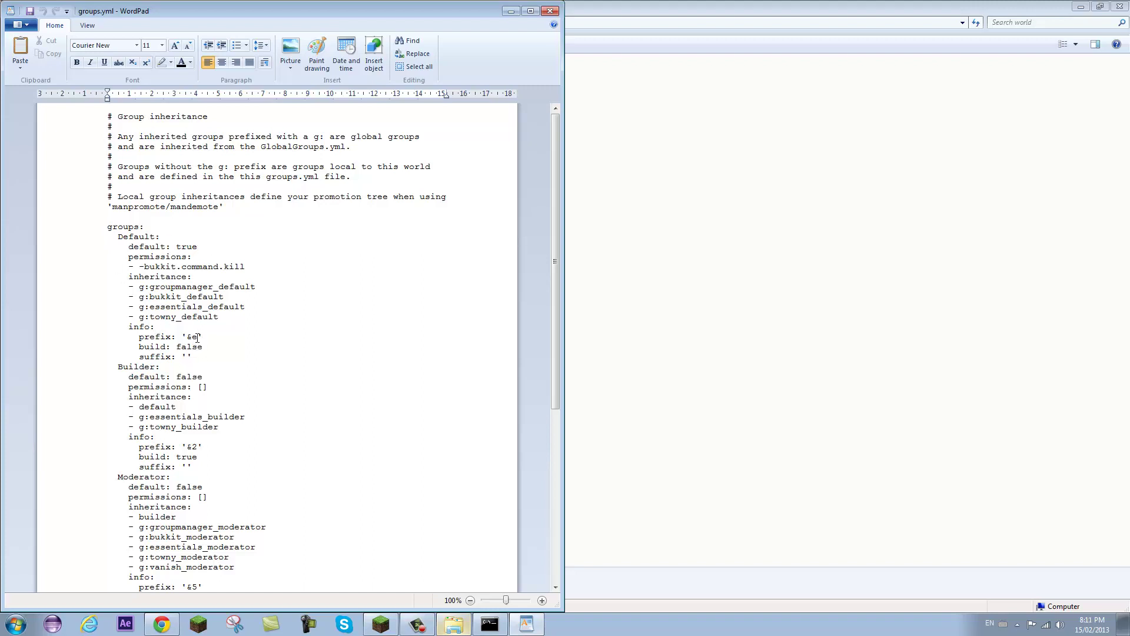
# Step: Switch to the MC Colour Guide in Chrome and compare its &e colour with the Default group's prefix
pyautogui.moveTo(163, 628)
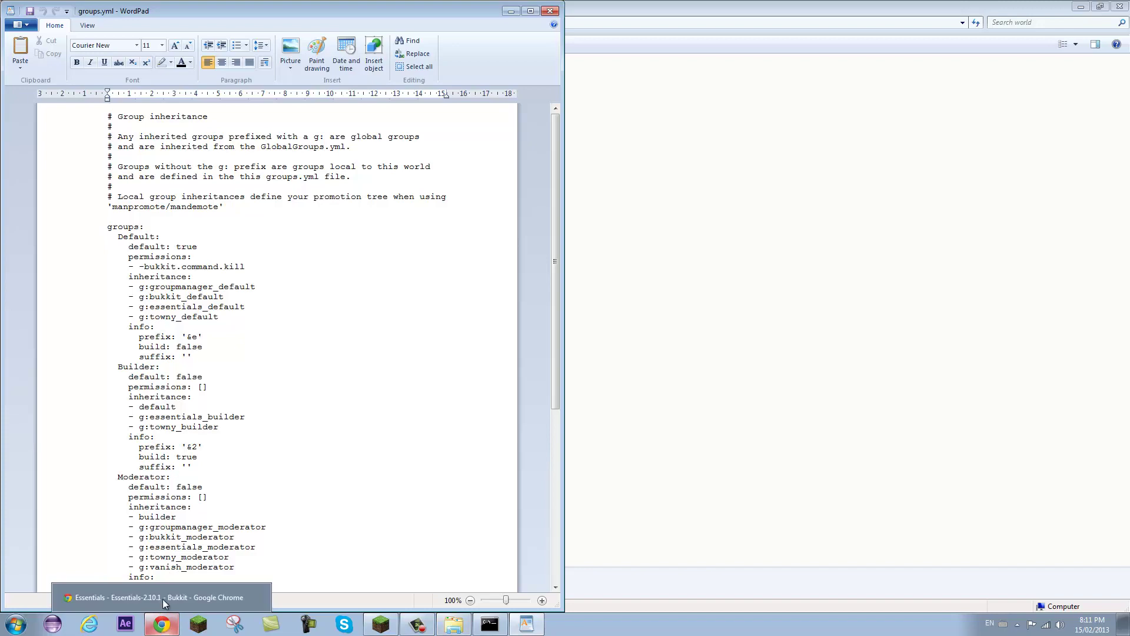
pyautogui.click(164, 629)
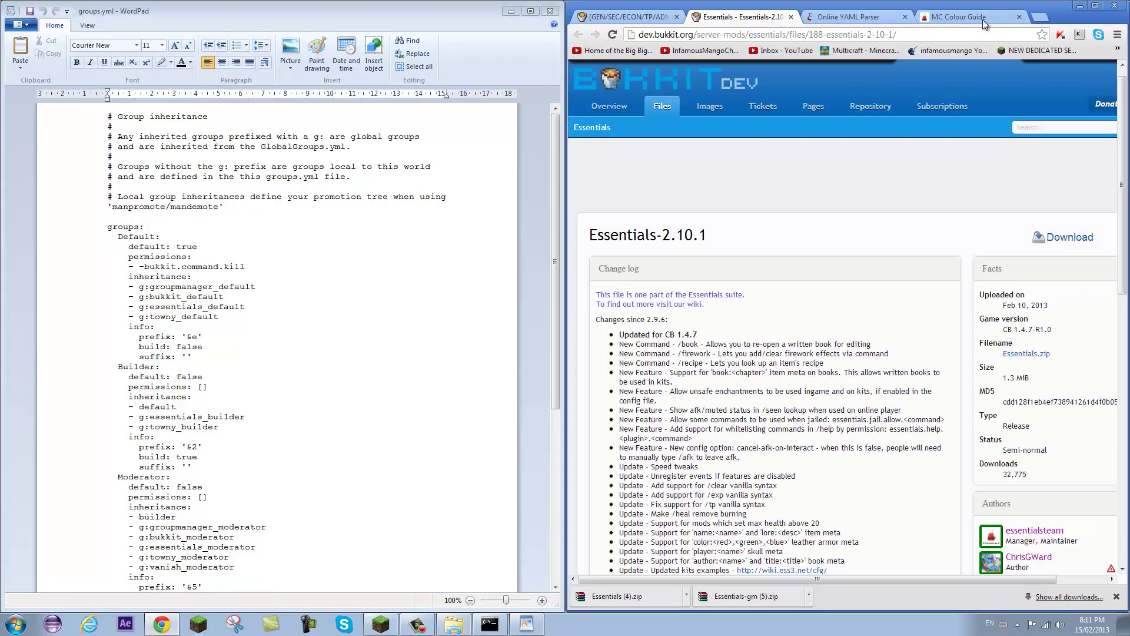
pyautogui.click(981, 19)
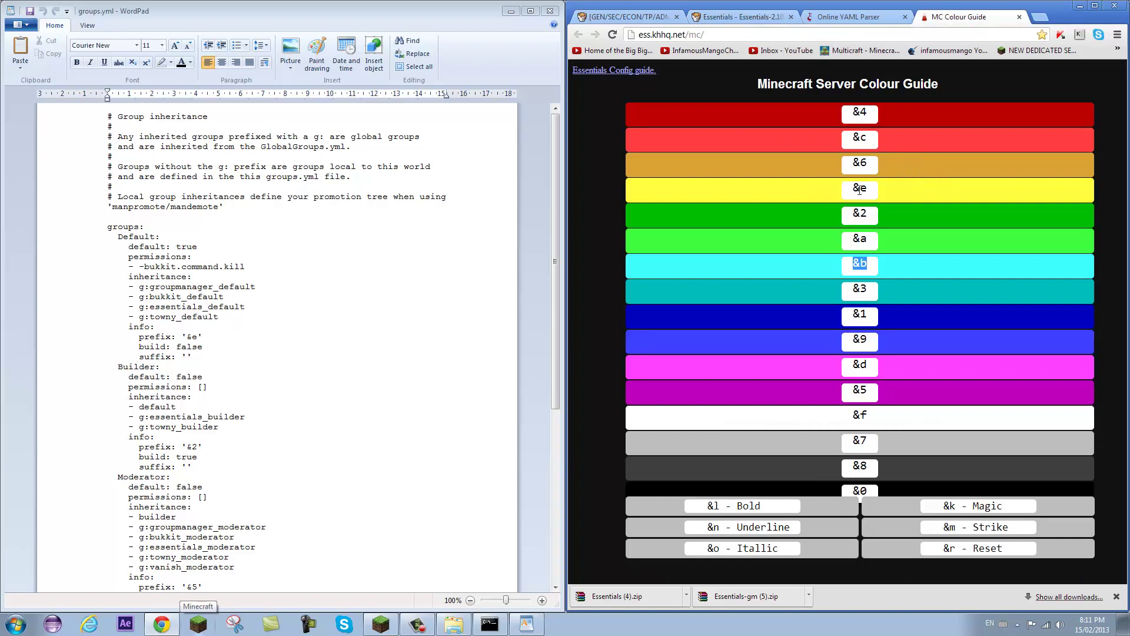
pyautogui.moveTo(862, 187); pyautogui.dragTo(871, 187)
pyautogui.click(198, 338)
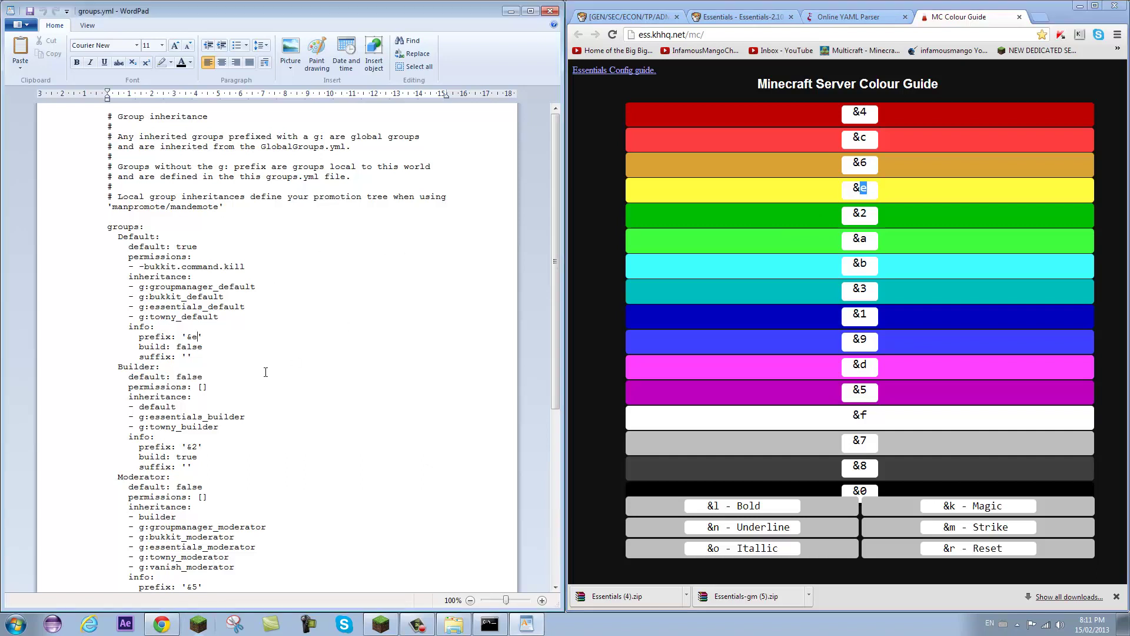
# Step: Set the Owner group's prefix to '&b[Owner]' in groups.yml, save the file and minimize it
pyautogui.scroll(-9, 356, 317)
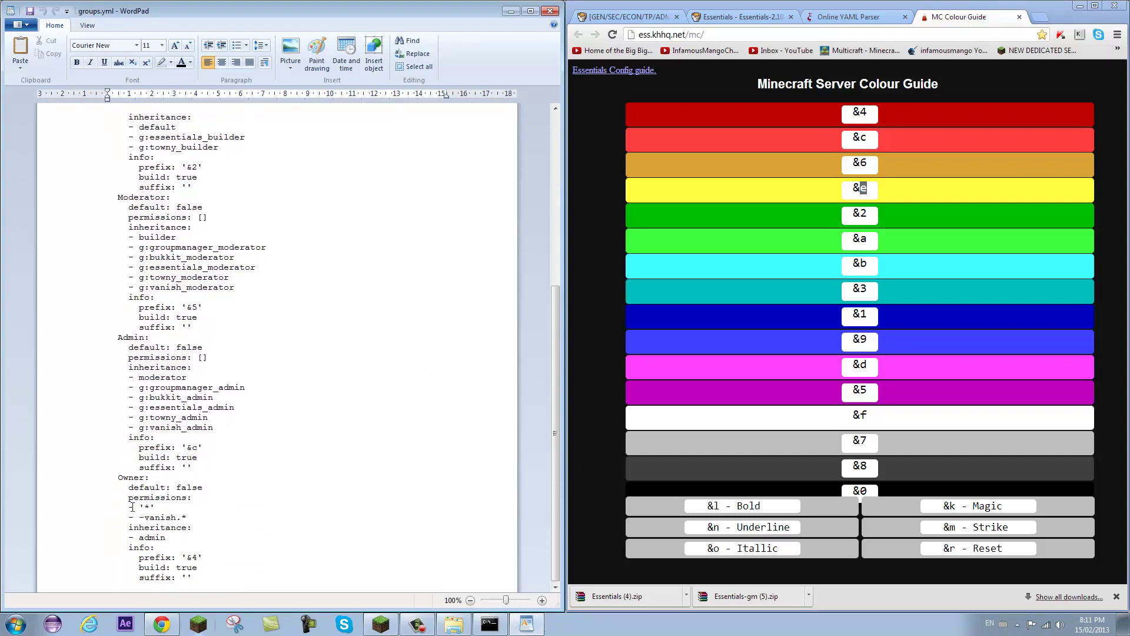
pyautogui.click(198, 558)
pyautogui.press('BackSpace')
pyautogui.write('[Owne&b')
pyautogui.click(511, 10)
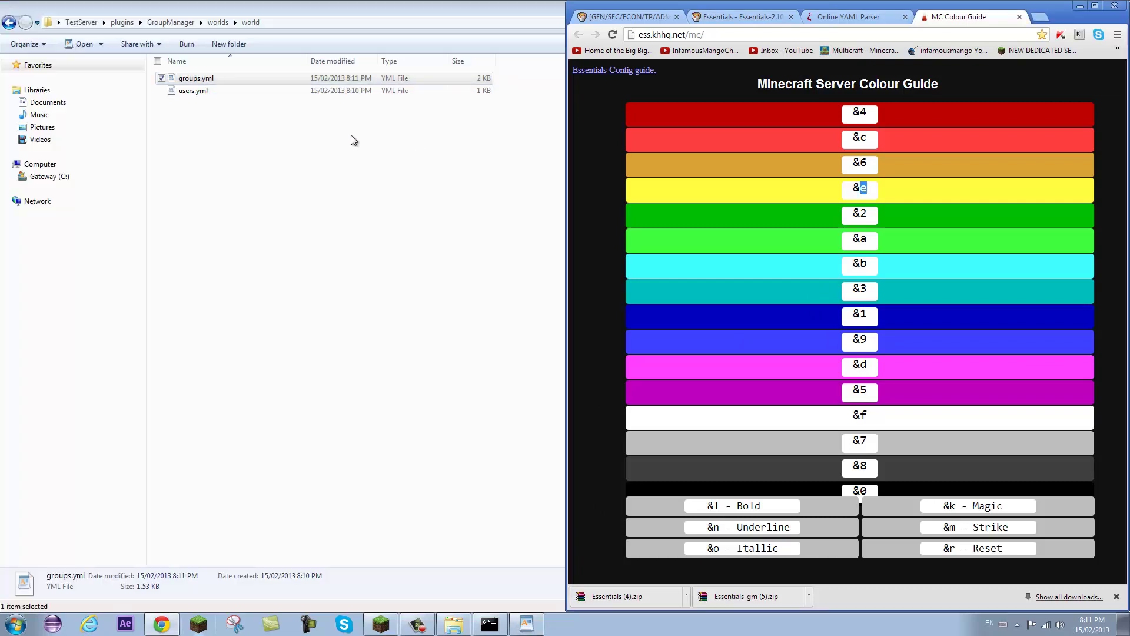
# Step: Open users.yml and replace the first user entry's name with the player's own Minecraft username
pyautogui.doubleClick(288, 91)
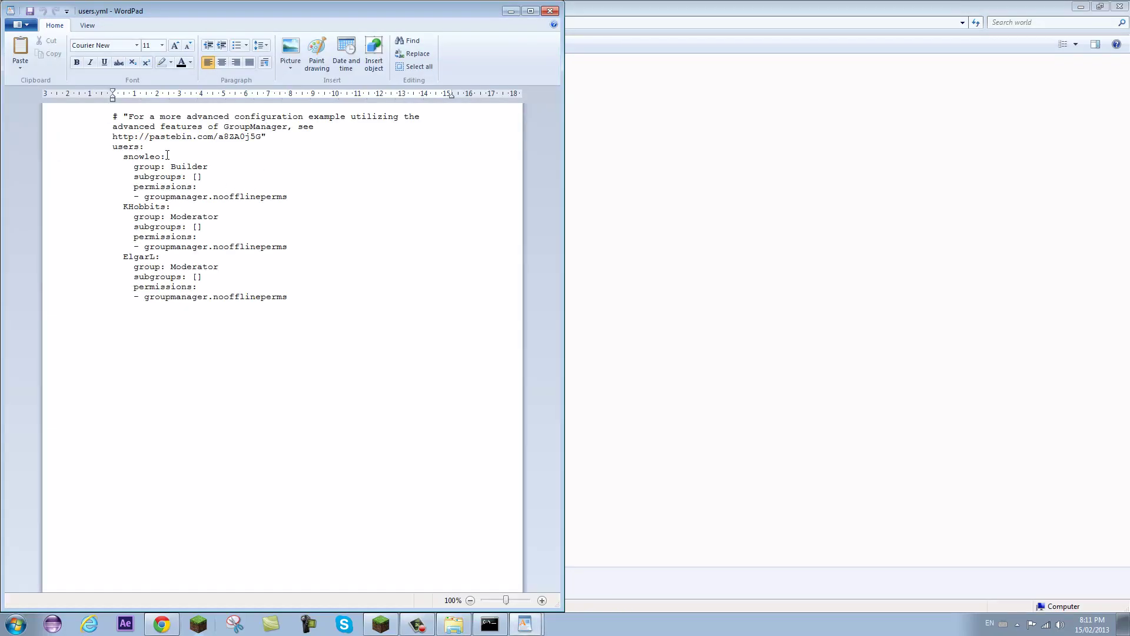
pyautogui.moveTo(161, 156); pyautogui.dragTo(124, 157)
pyautogui.click(133, 157)
pyautogui.write('Mc_drizzle')
pyautogui.press('BackSpace')
pyautogui.press('BackSpace')
pyautogui.doubleClick(200, 157)
pyautogui.click(203, 157)
pyautogui.press('BackSpace')
pyautogui.press('BackSpace')
# Step: Set the first user's group to Owner, save users.yml and minimize it
pyautogui.doubleClick(206, 166)
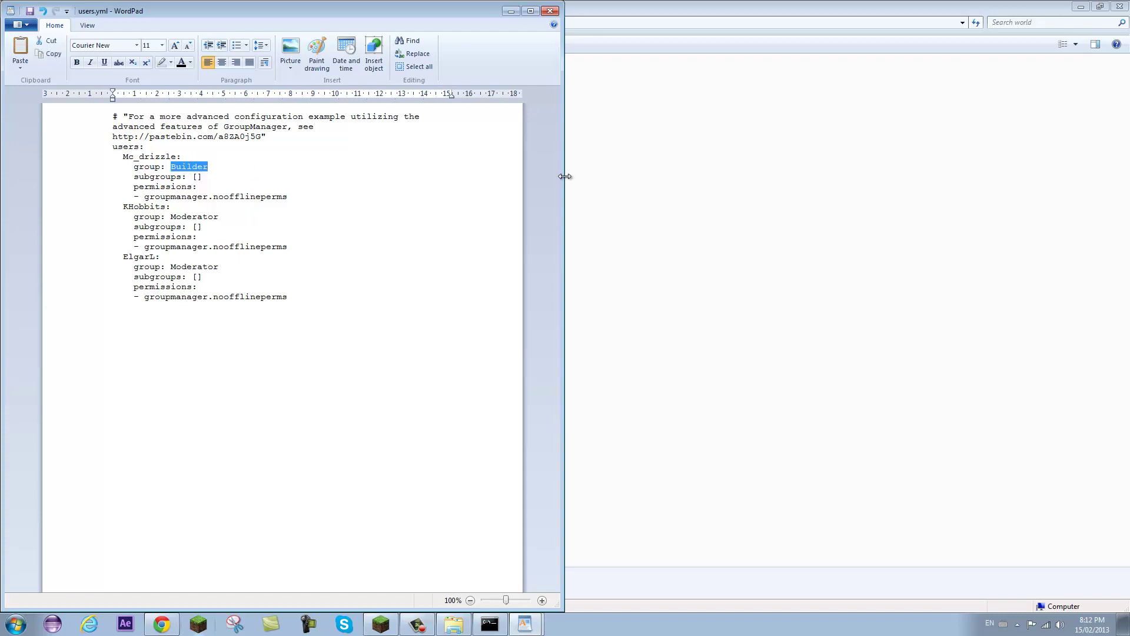
pyautogui.write('Own')
pyautogui.click(30, 12)
pyautogui.click(510, 11)
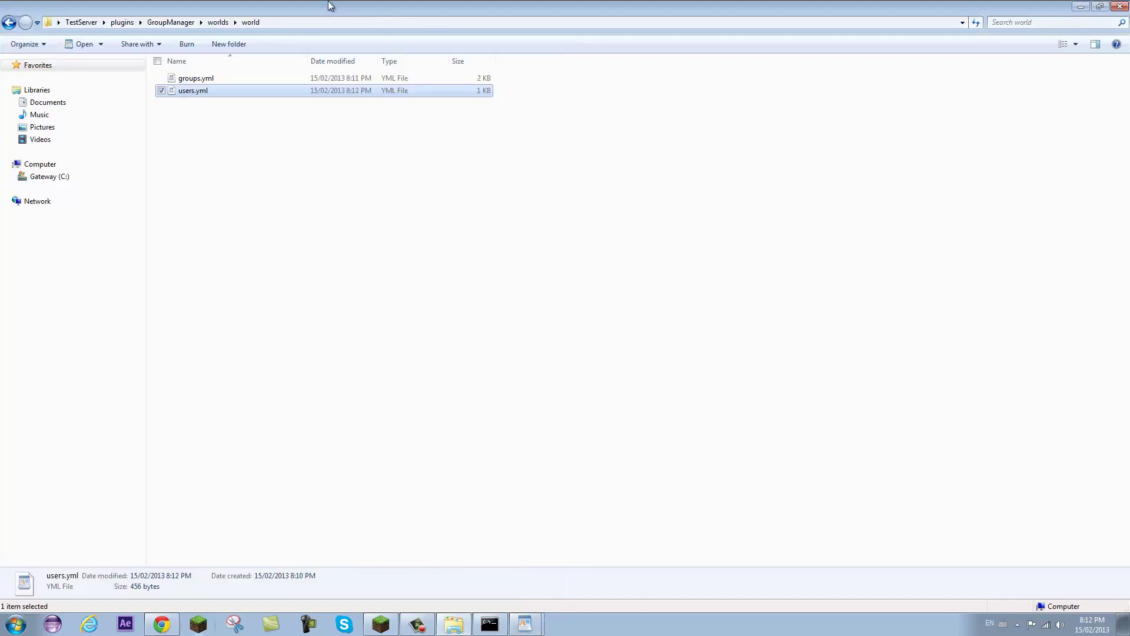
# Step: Switch to the server console and run the reload command
pyautogui.hotkey('alt', 'Tab')
pyautogui.write('reload')
pyautogui.press('Return')
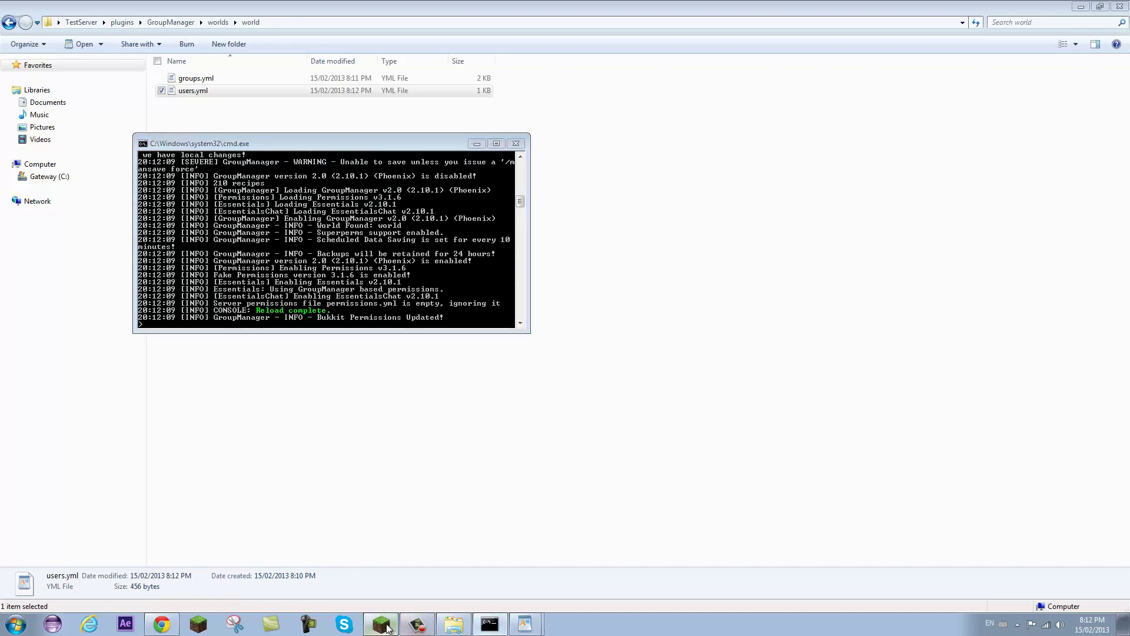
# Step: Return to the Minecraft game and send the test message "sd\" in the chat
pyautogui.click(381, 623)
pyautogui.click(518, 264)
pyautogui.write('tsd\\')
pyautogui.press('Return')
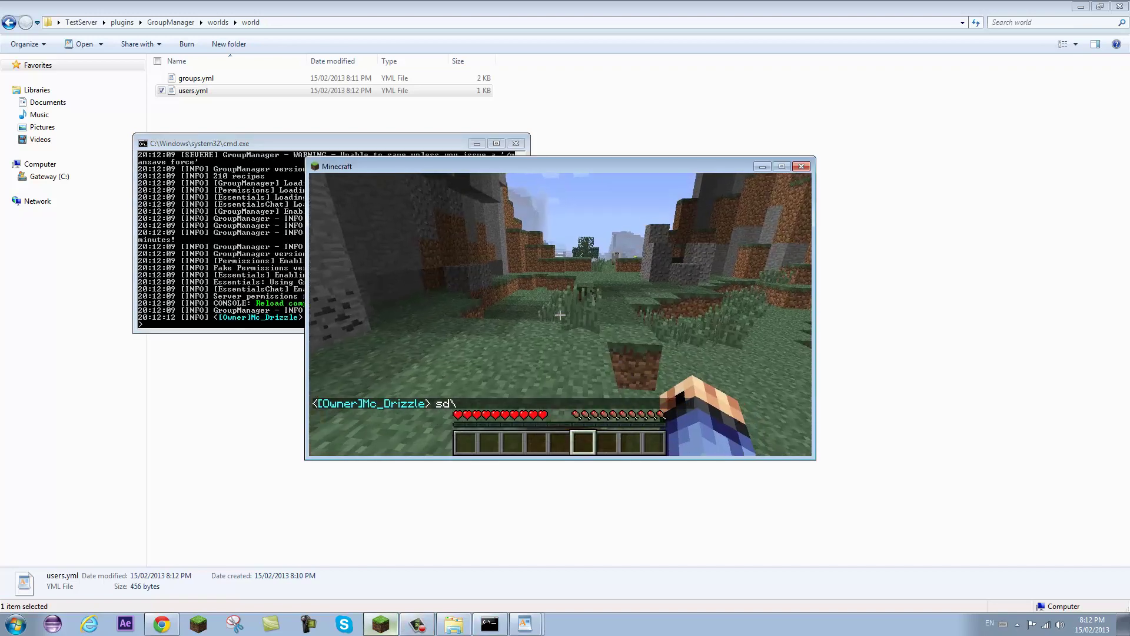
pyautogui.scroll(-4, 560, 315)
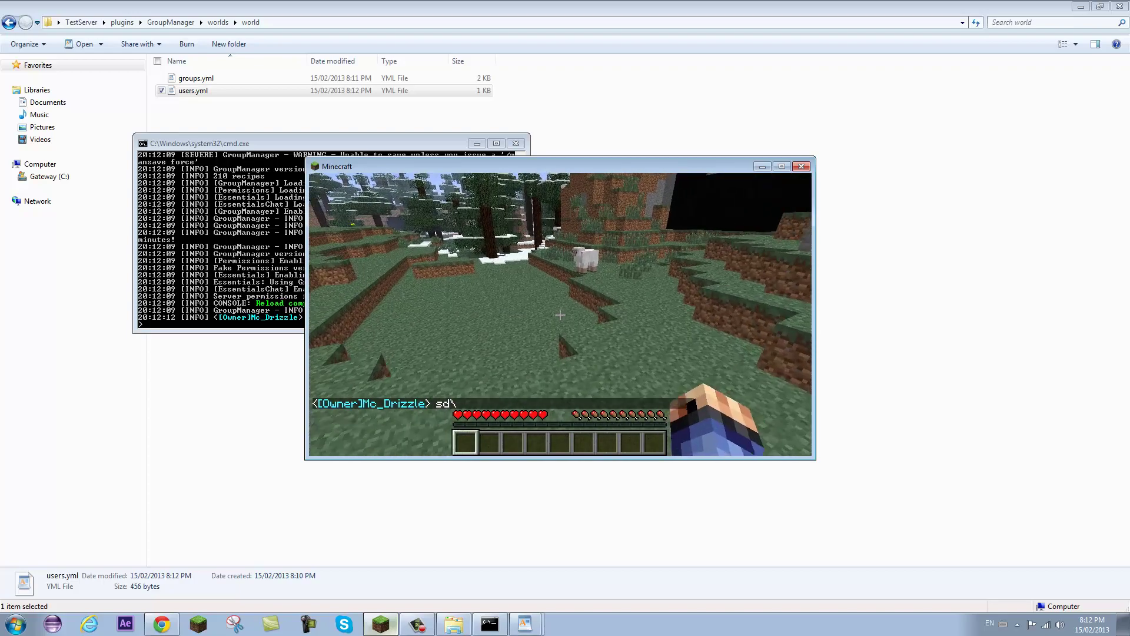
pyautogui.press('w')
pyautogui.scroll(-4, 560, 315)
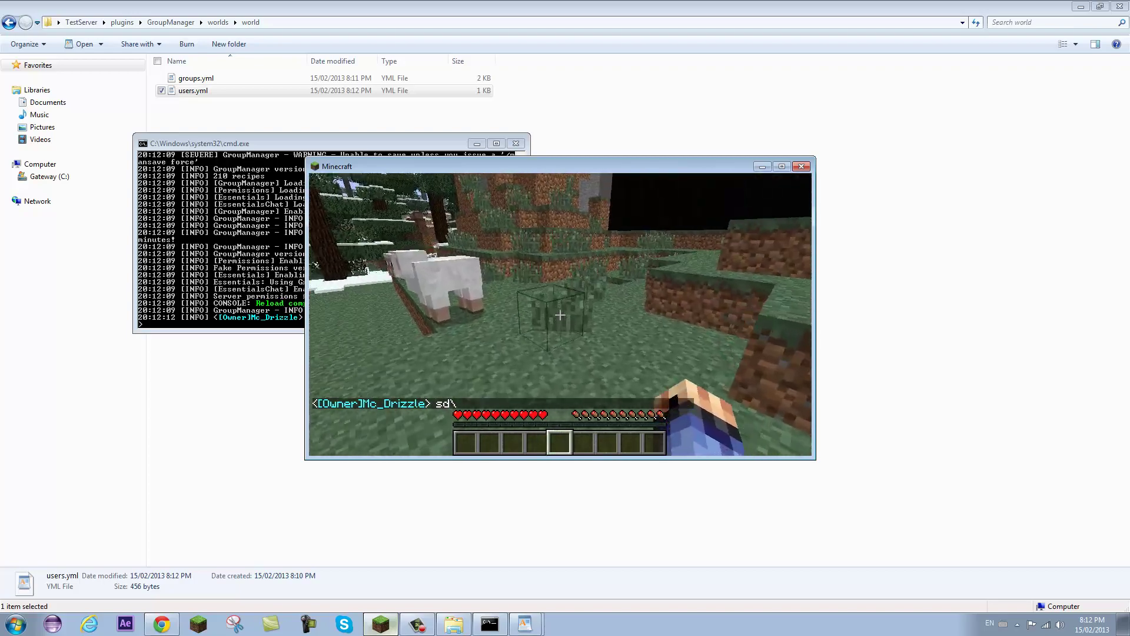
pyautogui.press('w')
pyautogui.scroll(1, 560, 315)
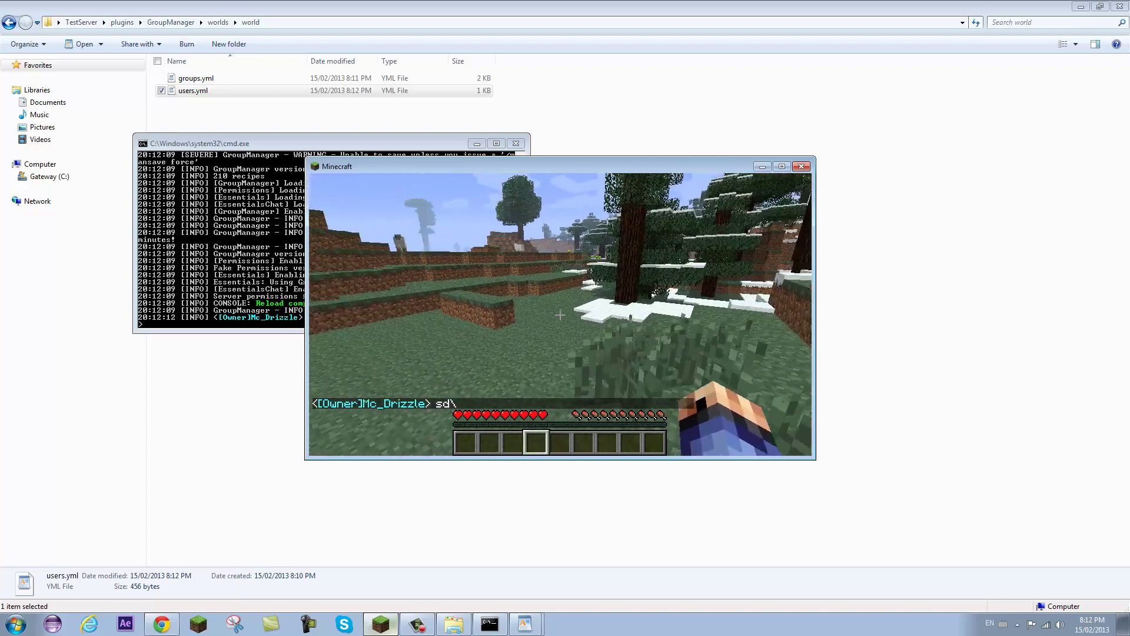
pyautogui.press('w')
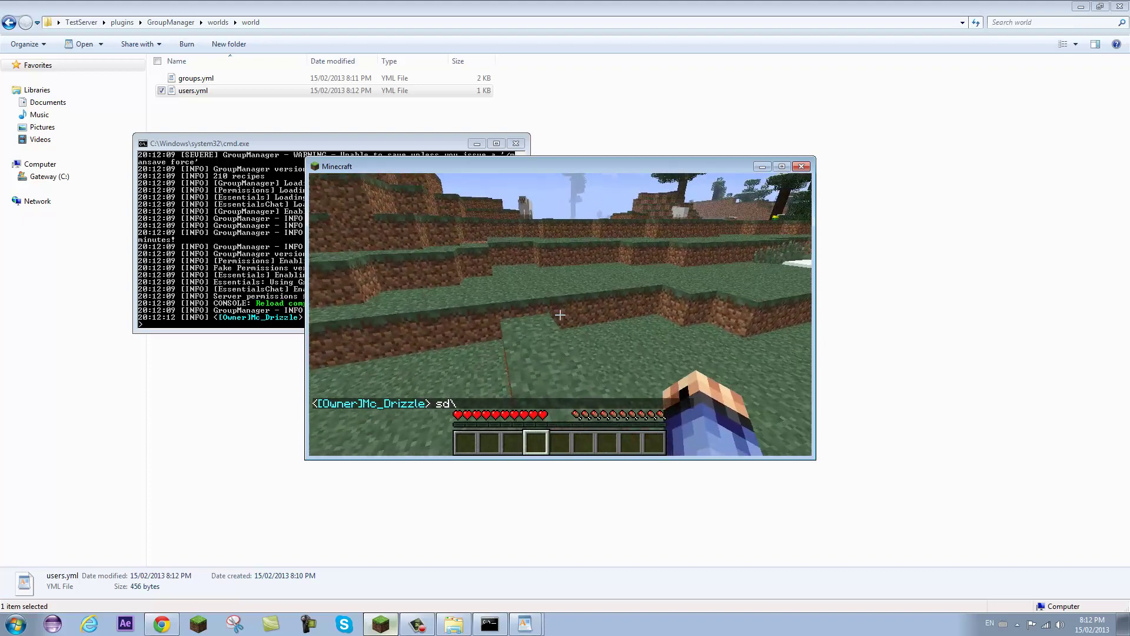
# Step: Pause the game, reopen groups.yml beside the colour guide and append &d to the Owner prefix after [Owner]
pyautogui.press('Escape')
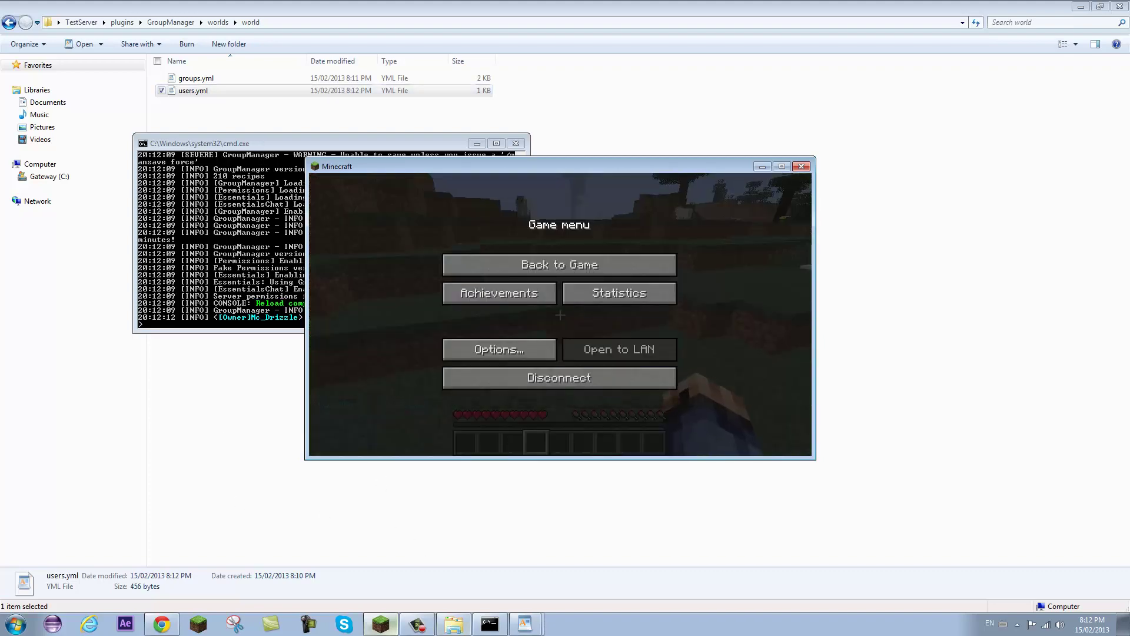
pyautogui.doubleClick(234, 73)
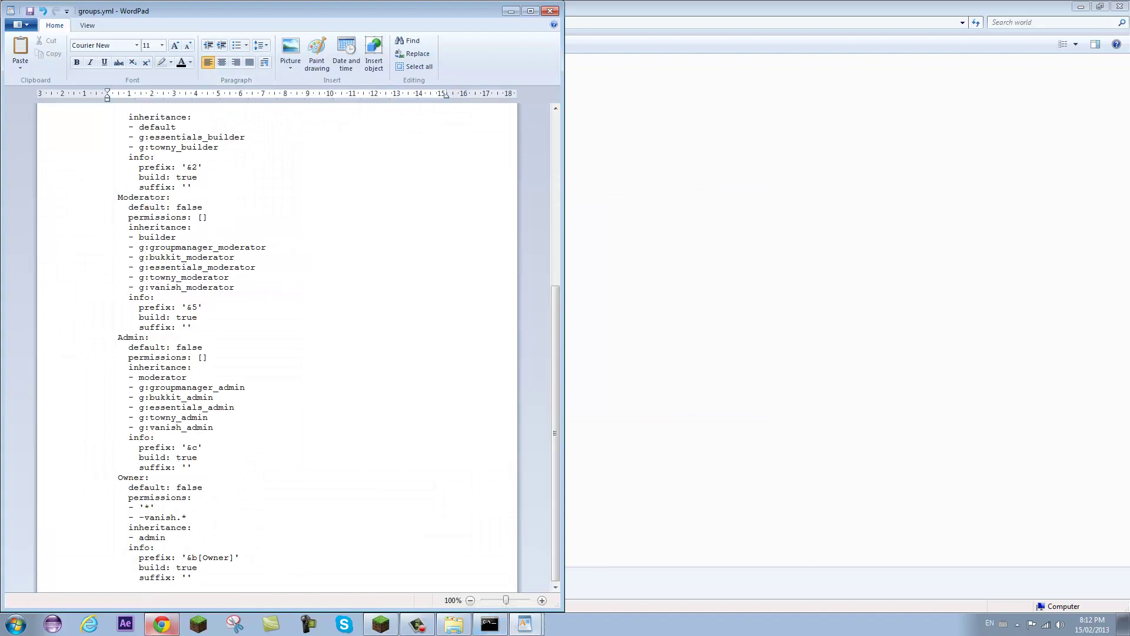
pyautogui.click(162, 624)
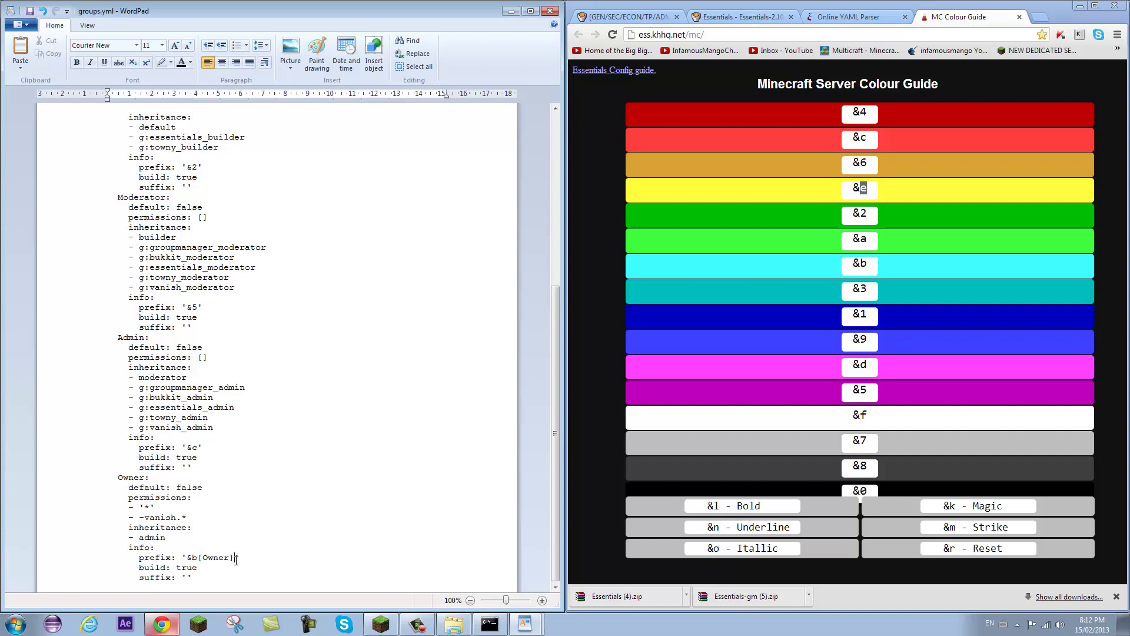
pyautogui.click(873, 169)
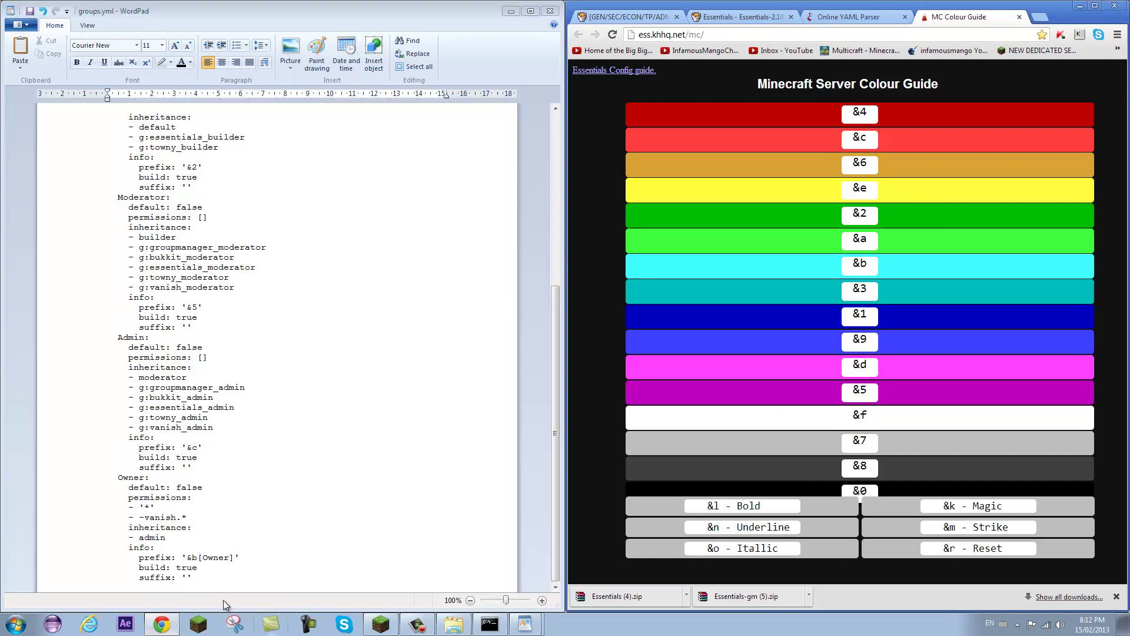
pyautogui.click(236, 557)
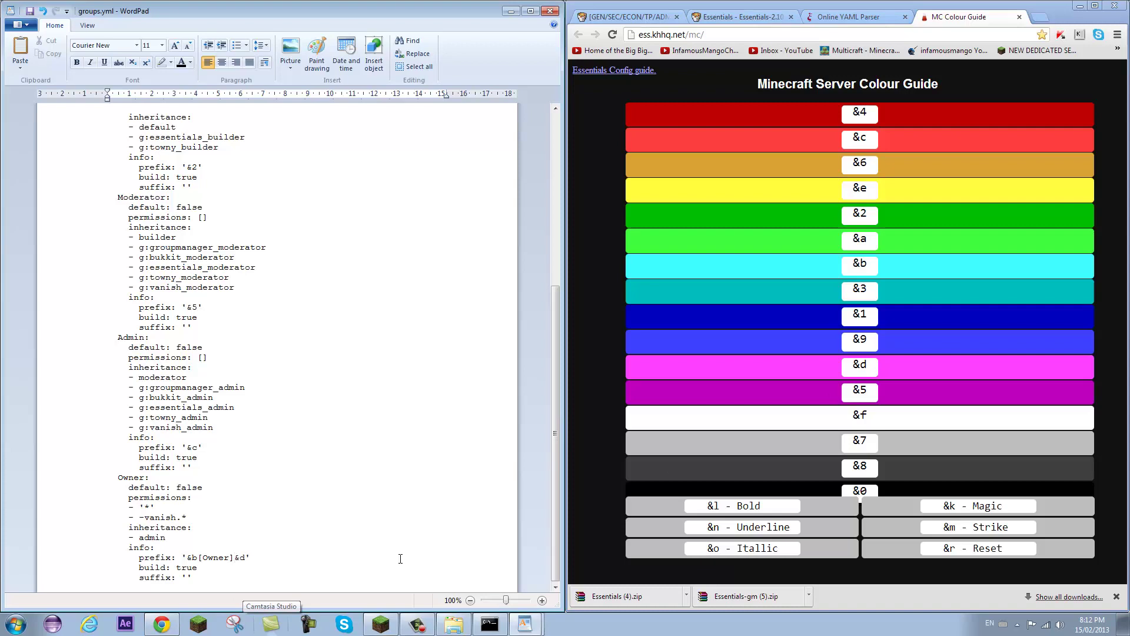
# Step: Save groups.yml and reload the server from its console
pyautogui.click(30, 11)
pyautogui.click(489, 624)
pyautogui.write('re')
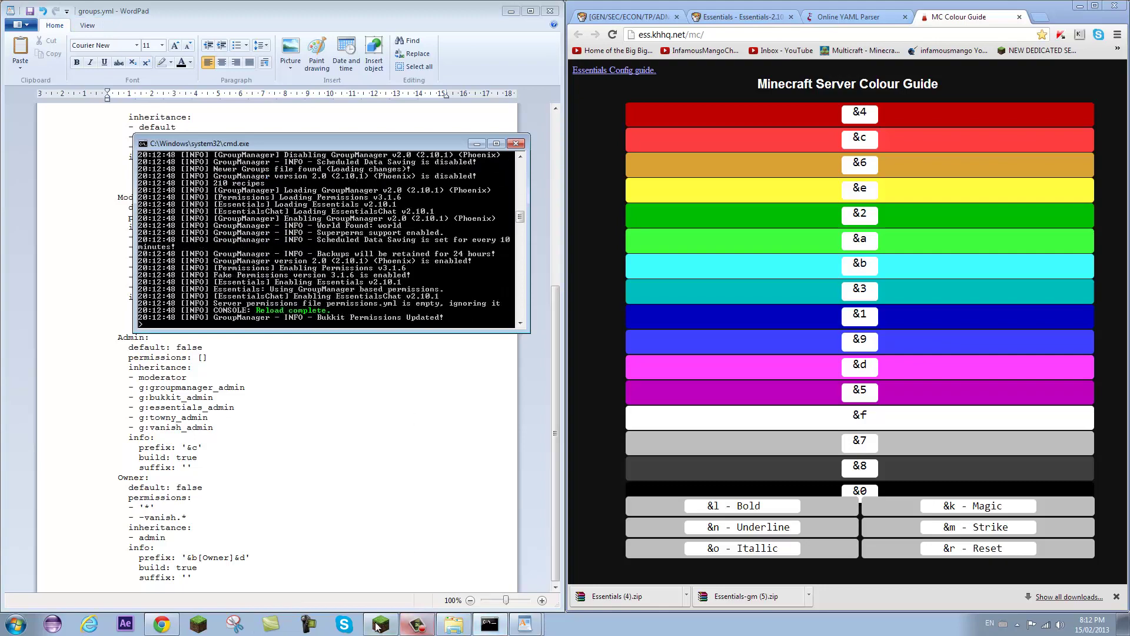
# Step: Resume the Minecraft game, send the test message "sd" in the chat and pause again
pyautogui.click(380, 624)
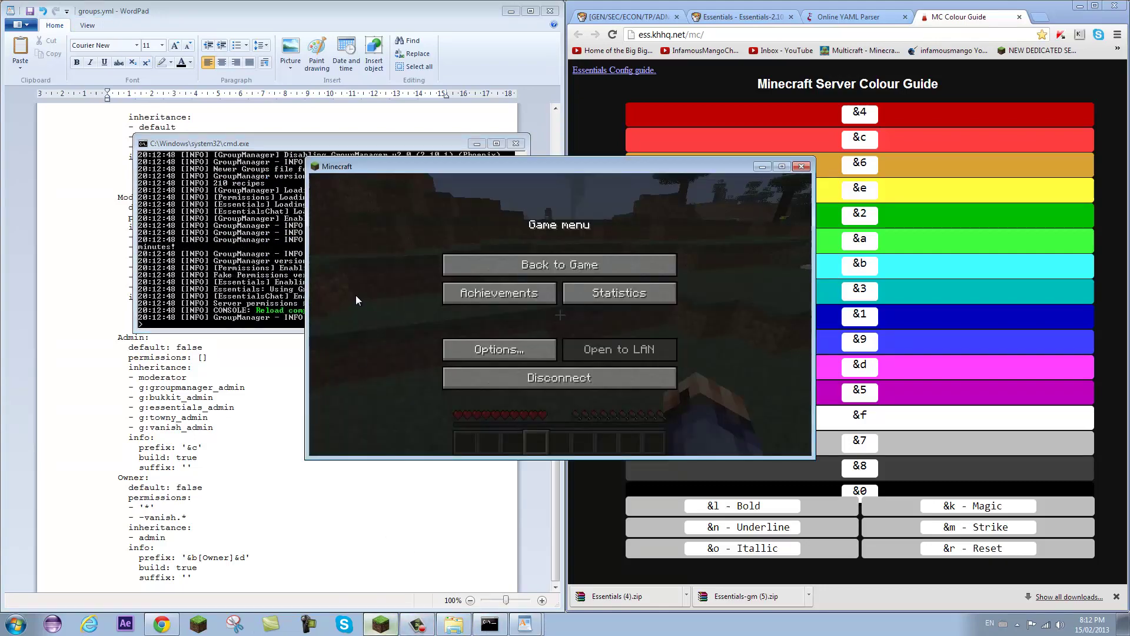
pyautogui.click(562, 264)
pyautogui.press('w')
pyautogui.press('space')
pyautogui.scroll(-11, 559, 315)
pyautogui.scroll(2, 560, 316)
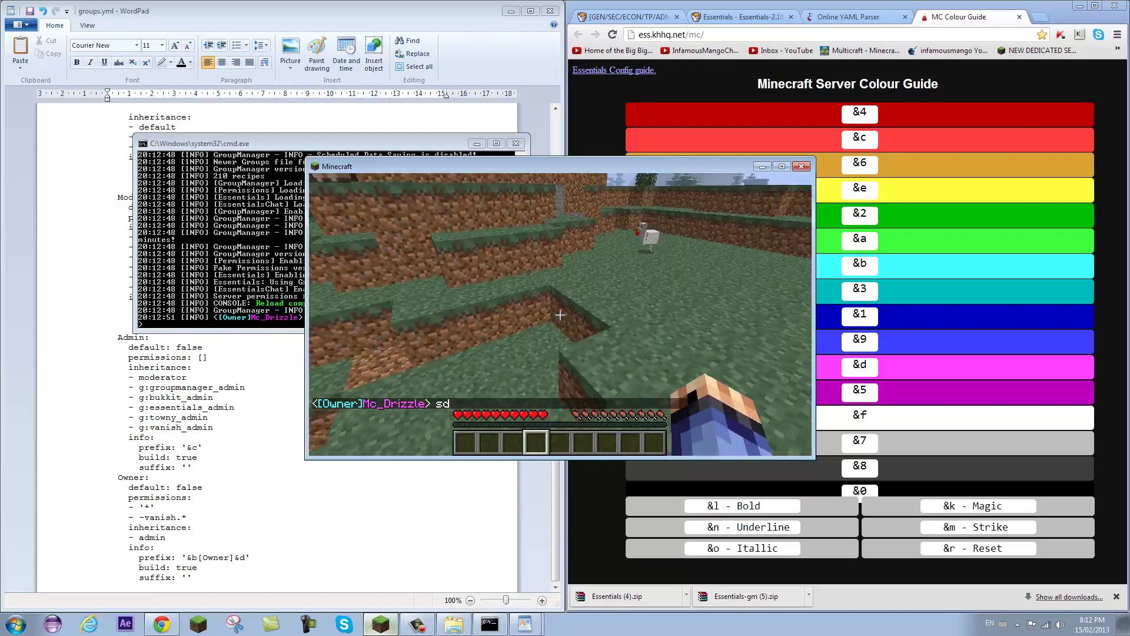
pyautogui.scroll(-4, 560, 315)
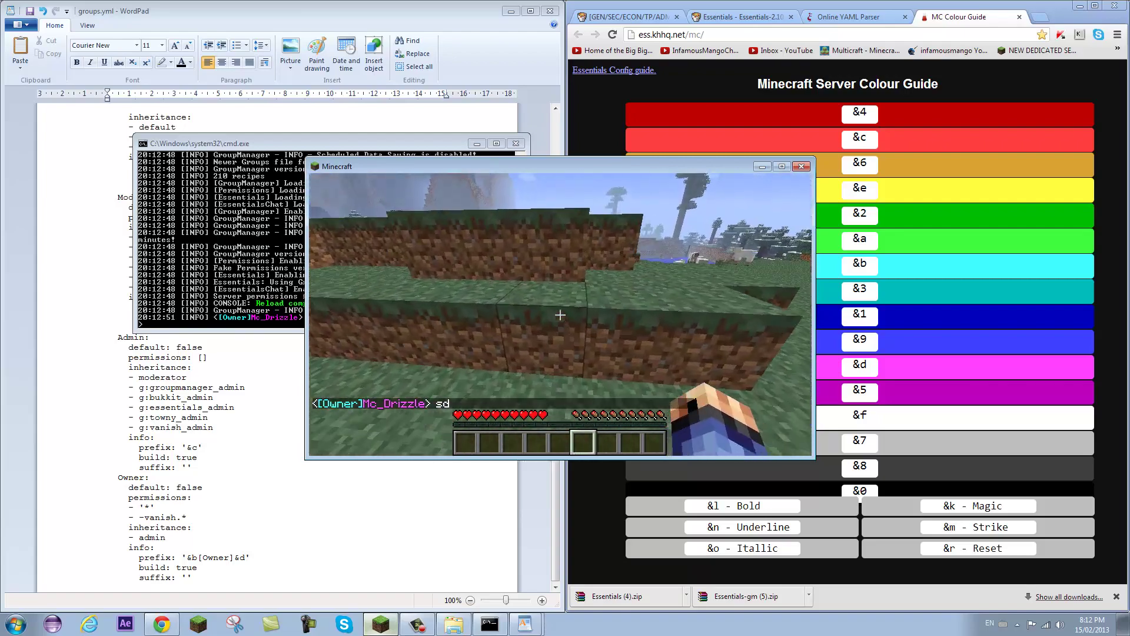
pyautogui.press('Escape')
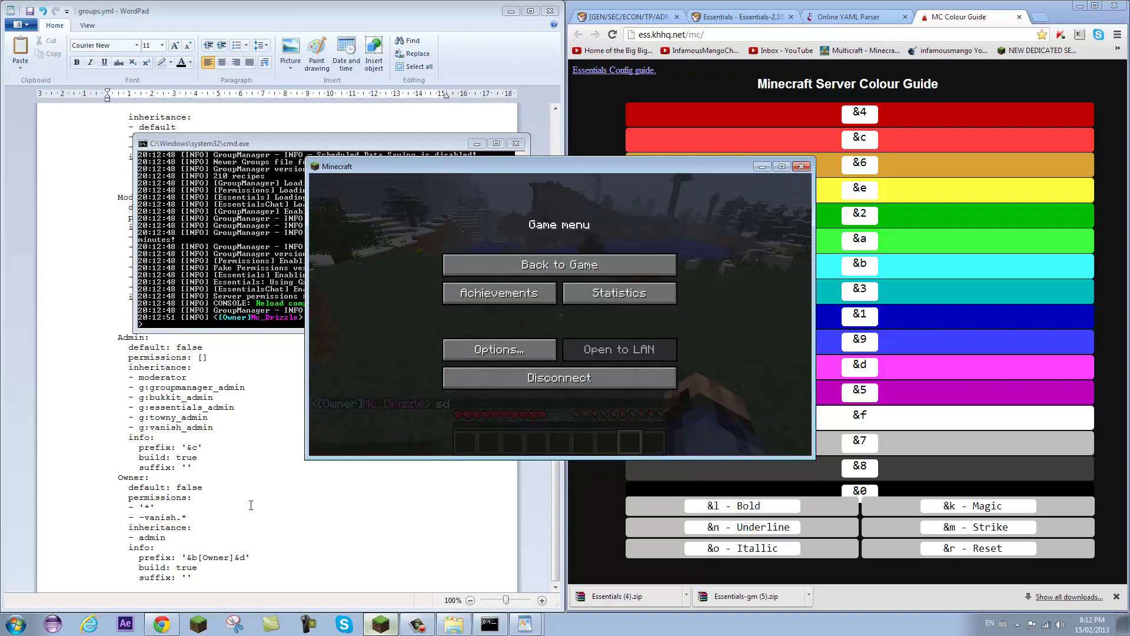
# Step: Replace the colour code in front of [Owner] in the Owner group's prefix with &4
pyautogui.click(202, 558)
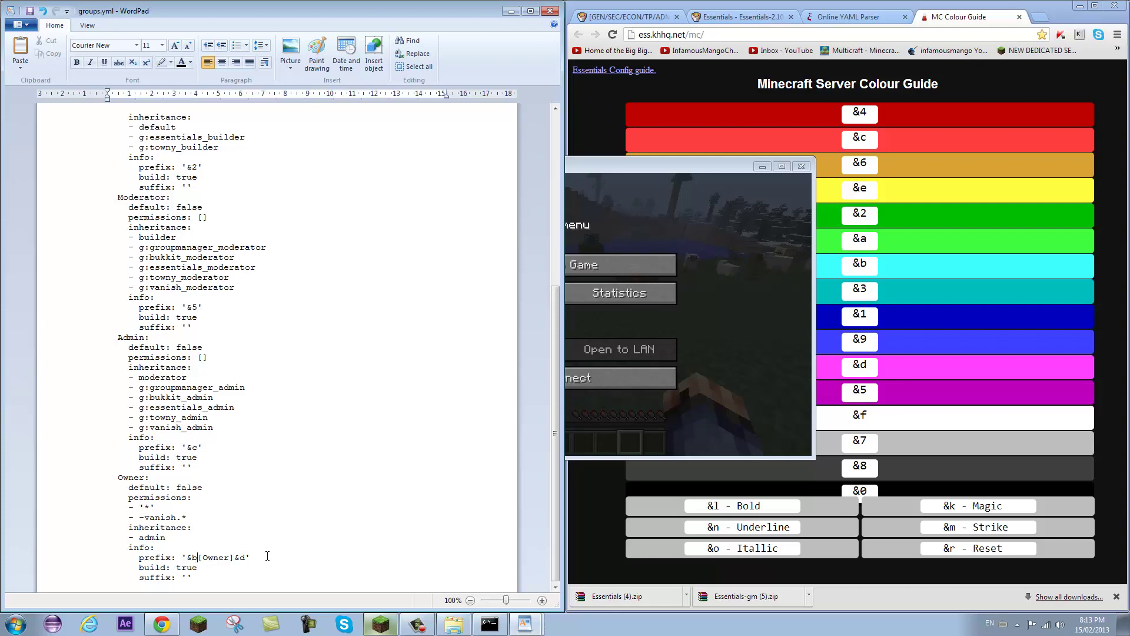
pyautogui.press('BackSpace')
pyautogui.write('4[')
pyautogui.press('BackSpace')
pyautogui.press('BackSpace')
pyautogui.write('4[O')
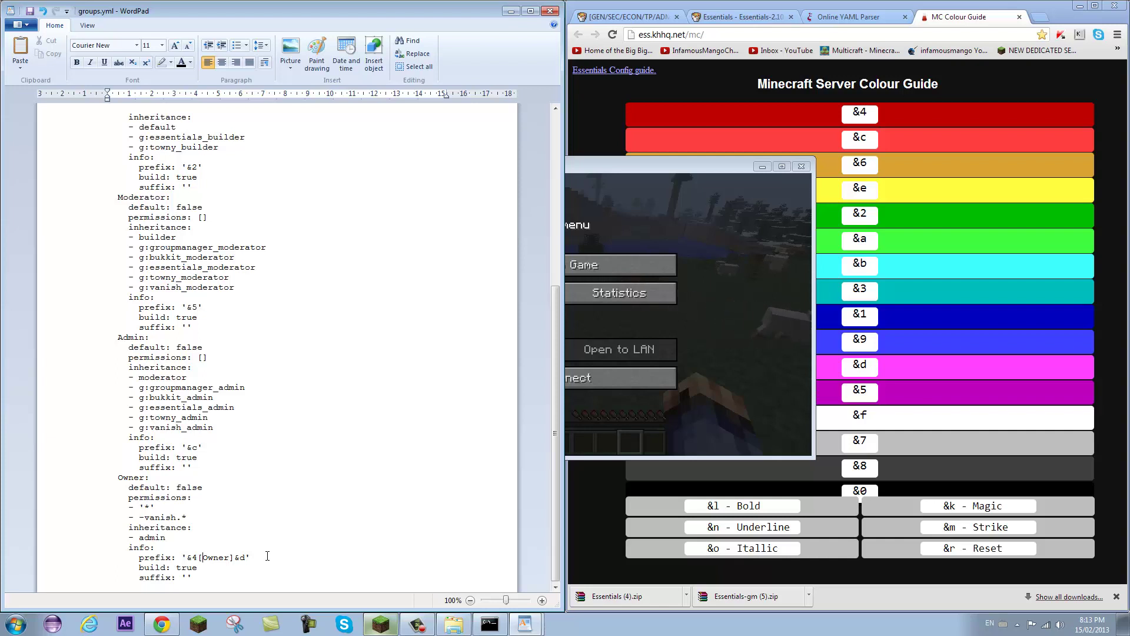
# Step: Insert &b before Owner and &4 before the closing bracket in the Owner prefix, and save groups.yml
pyautogui.write('&b')
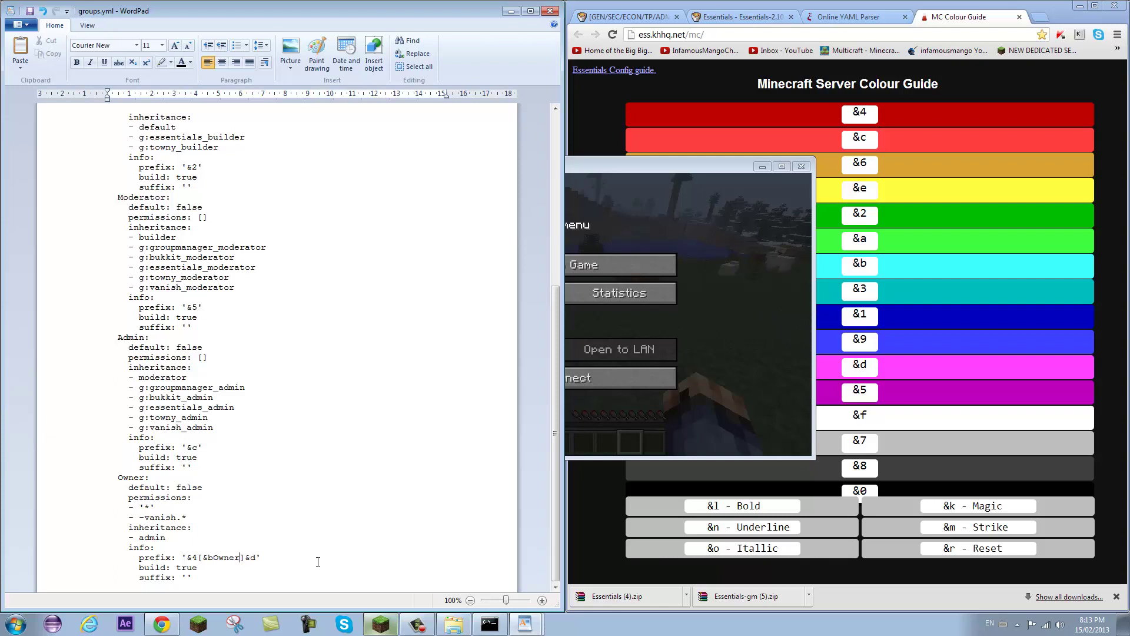
pyautogui.write('&4')
pyautogui.press('BackSpace')
pyautogui.write(']&')
pyautogui.click(30, 17)
# Step: Rerun the reload command in the server console to apply the bracket and name colours
pyautogui.click(489, 623)
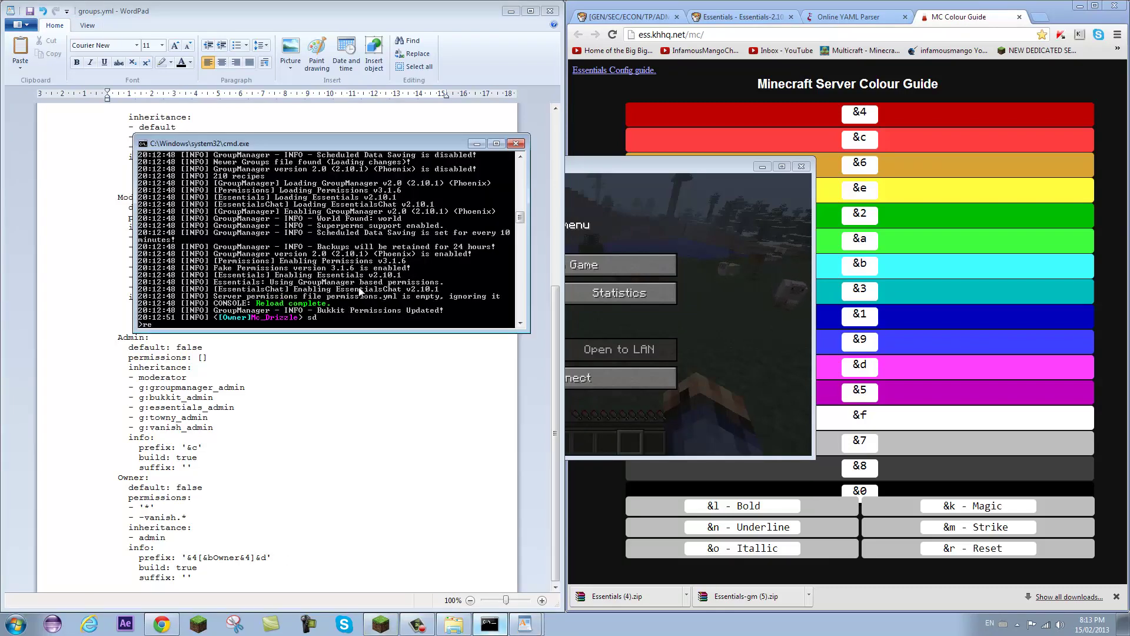
pyautogui.press('Up')
pyautogui.press('Return')
# Step: Resume the Minecraft game and send the test message "sd" in the chat
pyautogui.click(623, 264)
pyautogui.click(622, 264)
pyautogui.write('tsd')
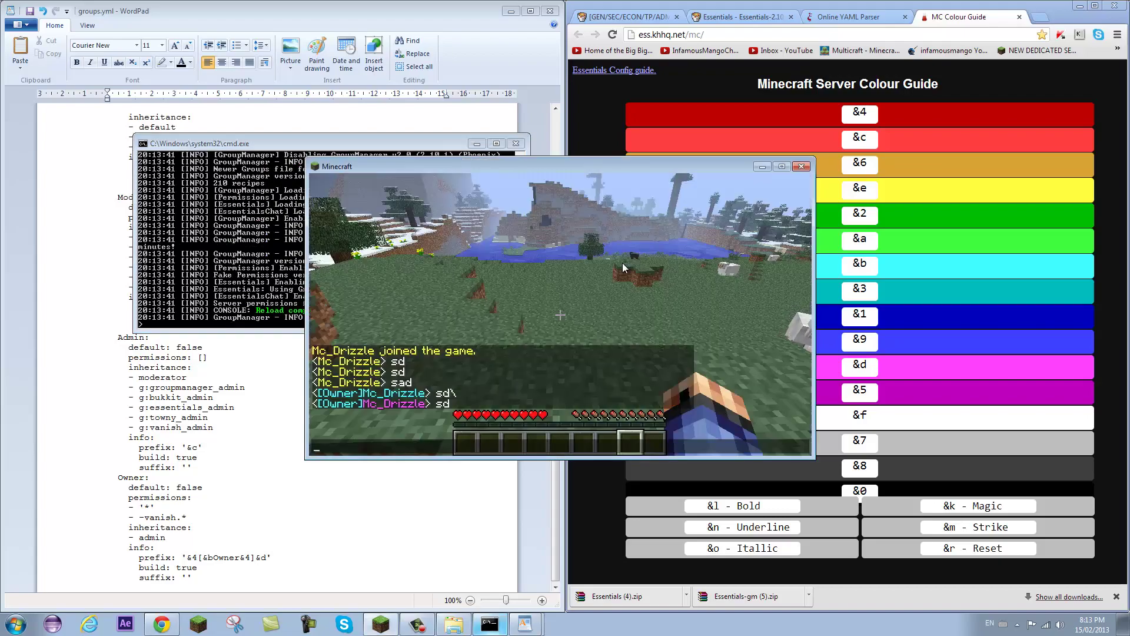
pyautogui.press('Return')
pyautogui.press('w')
pyautogui.scroll(-4, 560, 315)
pyautogui.scroll(2, 560, 315)
pyautogui.scroll(-2, 560, 315)
pyautogui.press('w')
pyautogui.scroll(-3, 560, 315)
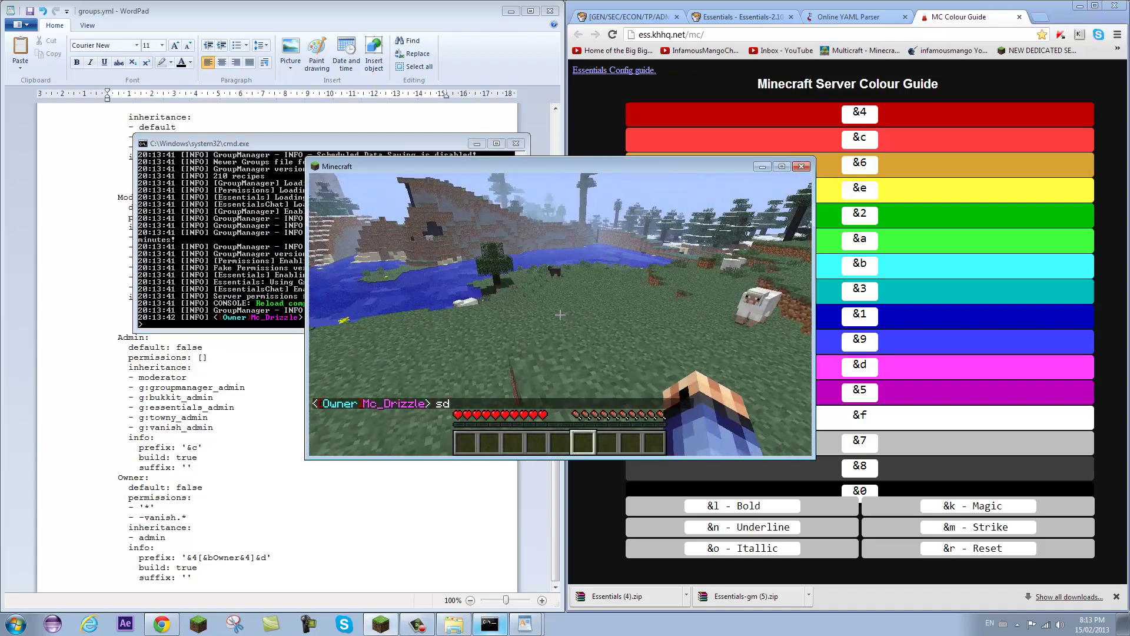
pyautogui.scroll(4, 560, 315)
pyautogui.press('w')
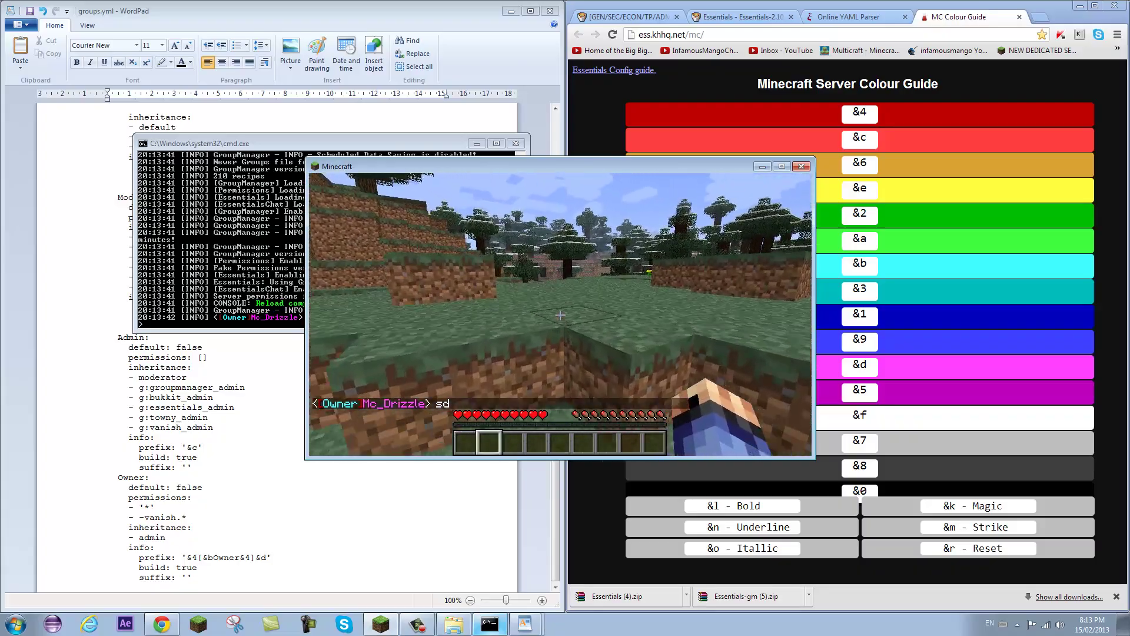
# Step: Pause and resume the game, and open the chat to compare the prefix colours of the sent messages
pyautogui.press('Escape')
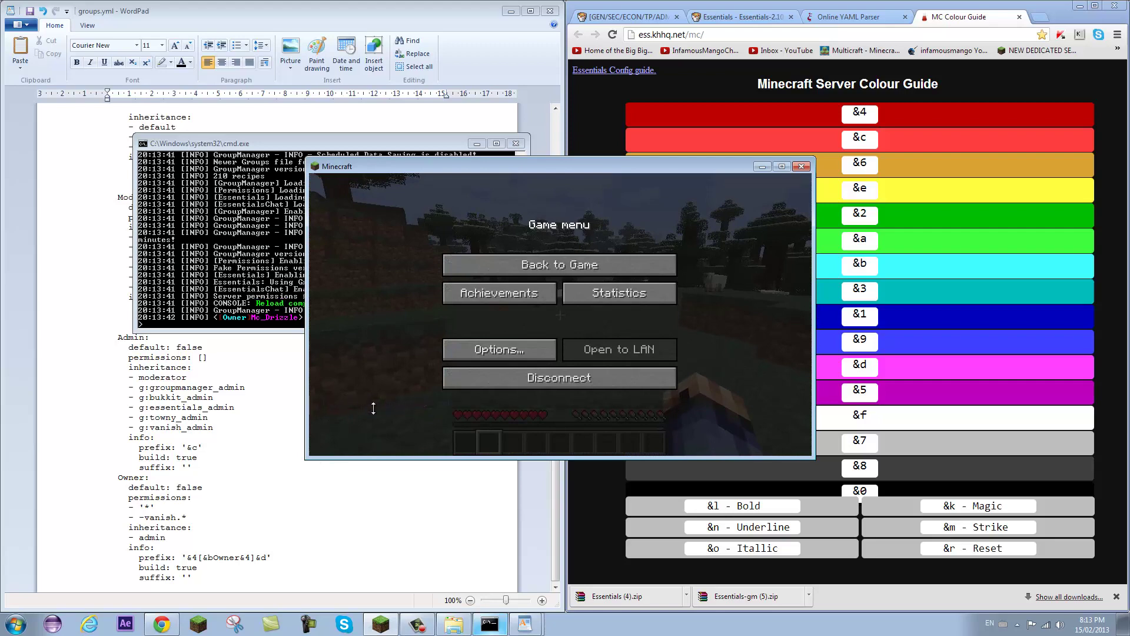
pyautogui.click(493, 264)
pyautogui.press('t')
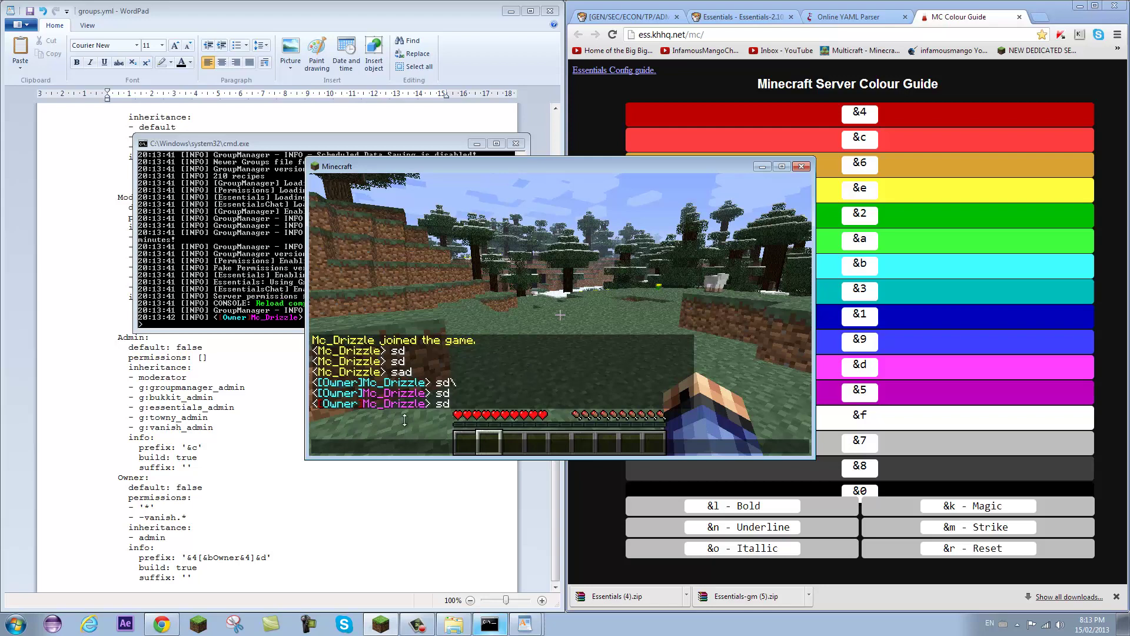
# Step: Set the Owner group's suffix in groups.yml to '&c The King' and rerun the reload command in the server console
pyautogui.hotkey('alt', 'Tab')
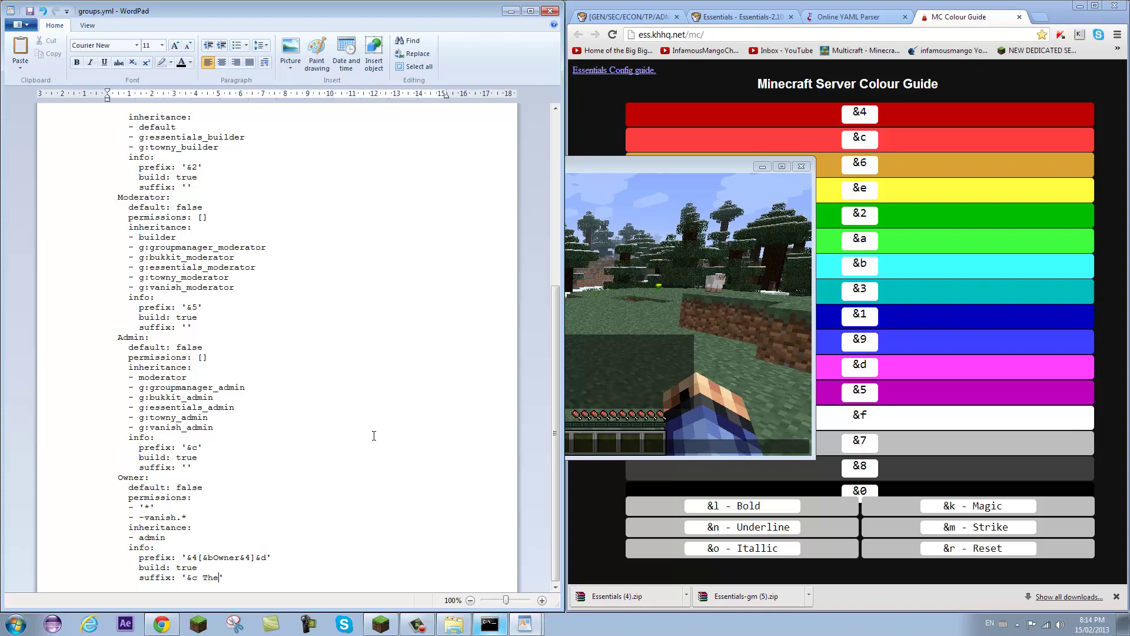
pyautogui.write('King')
pyautogui.click(478, 629)
pyautogui.press('Up')
pyautogui.press('Return')
# Step: Return to Minecraft and send the test message "sd" twice to check the Owner suffix
pyautogui.click(381, 624)
pyautogui.write('t')
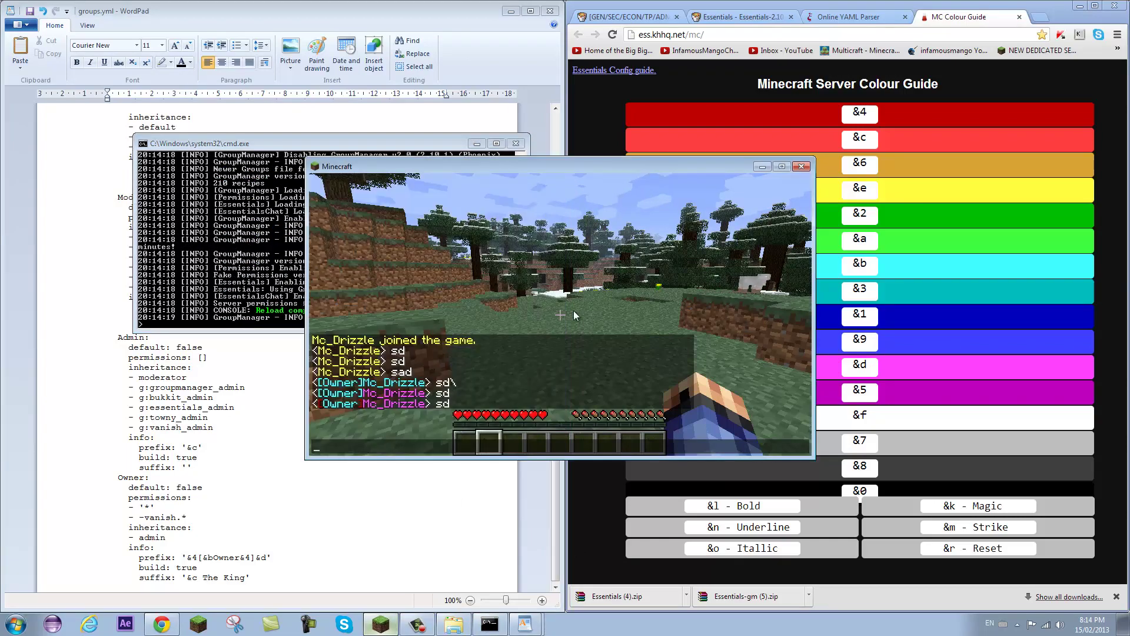
pyautogui.write('sd')
pyautogui.press('Return')
pyautogui.write('tsd')
pyautogui.press('Return')
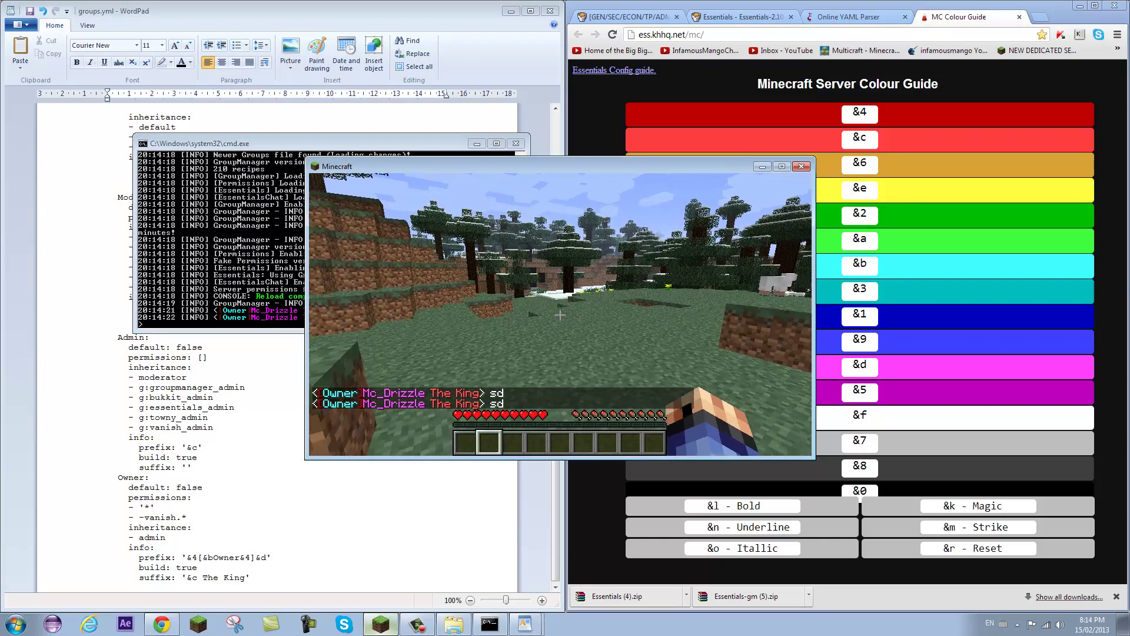
pyautogui.press('w')
pyautogui.scroll(-11, 560, 315)
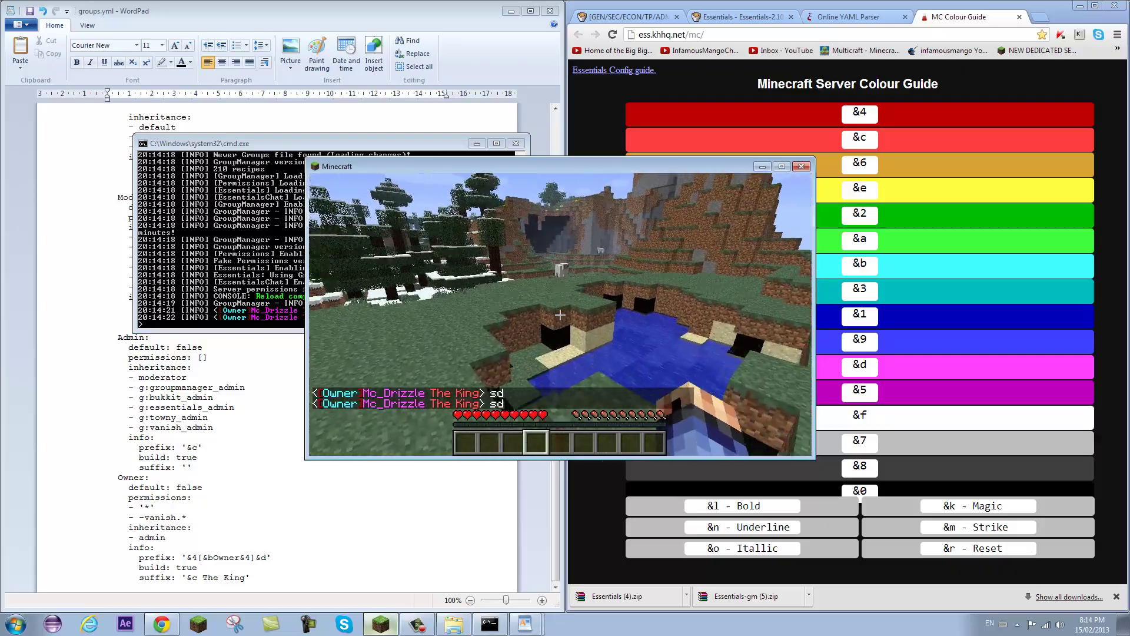
pyautogui.press('w')
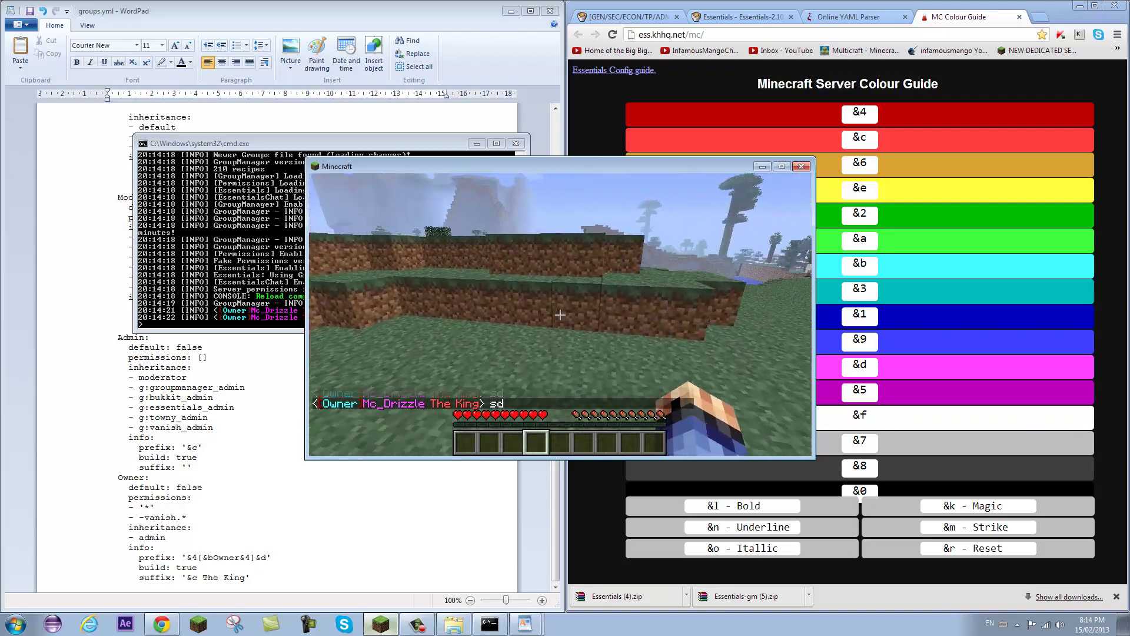
pyautogui.scroll(-8, 560, 315)
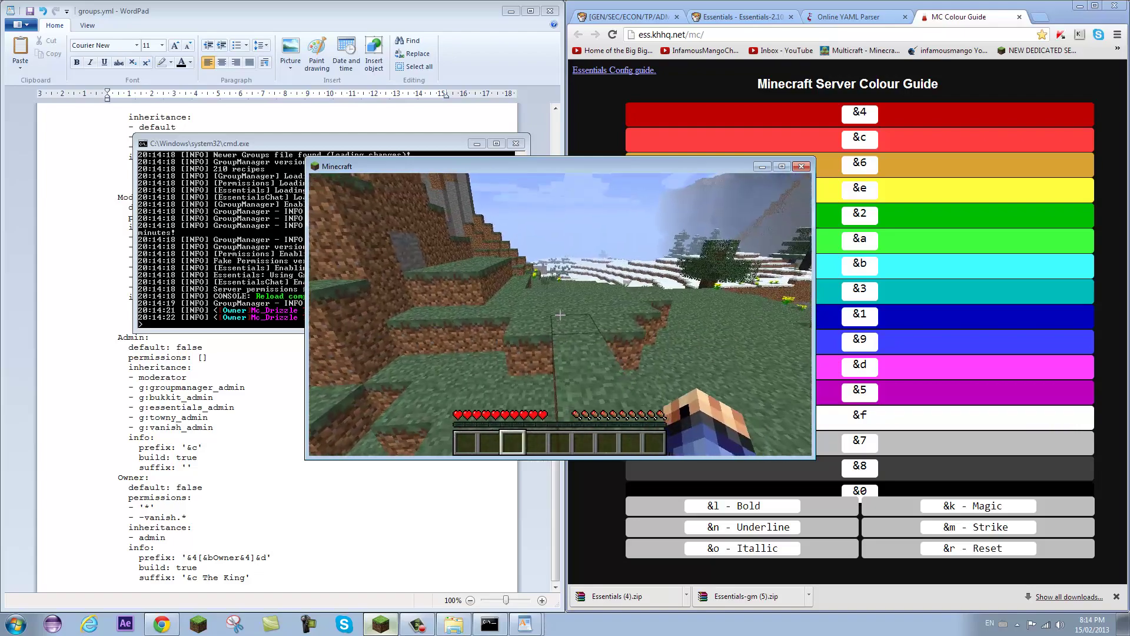
pyautogui.scroll(-3, 559, 315)
pyautogui.scroll(-1, 559, 316)
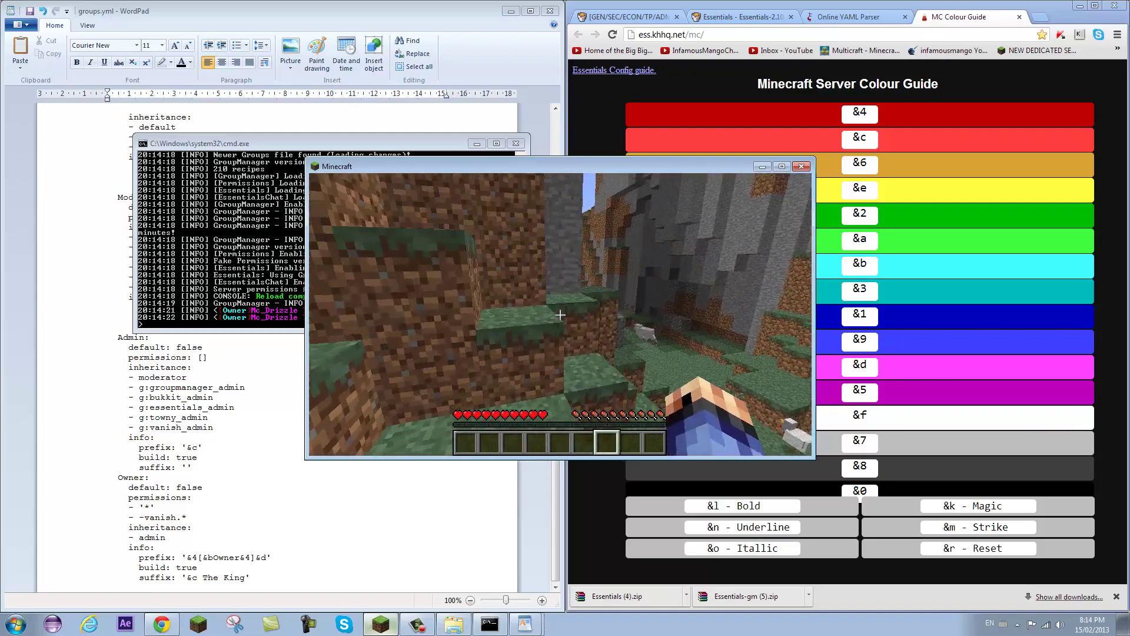
pyautogui.press('w')
pyautogui.press('w')
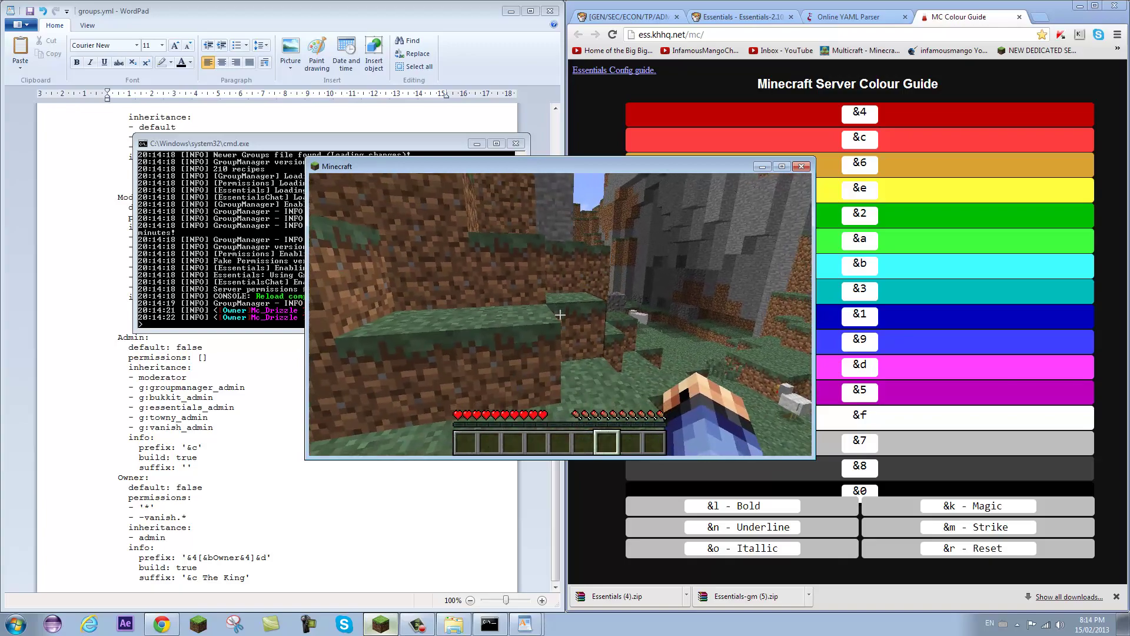
# Step: Open config.yml from the plugins' Essentials folder, go to its chat section and maximize the document window
pyautogui.hotkey('alt', 'Tab')
pyautogui.doubleClick(218, 78)
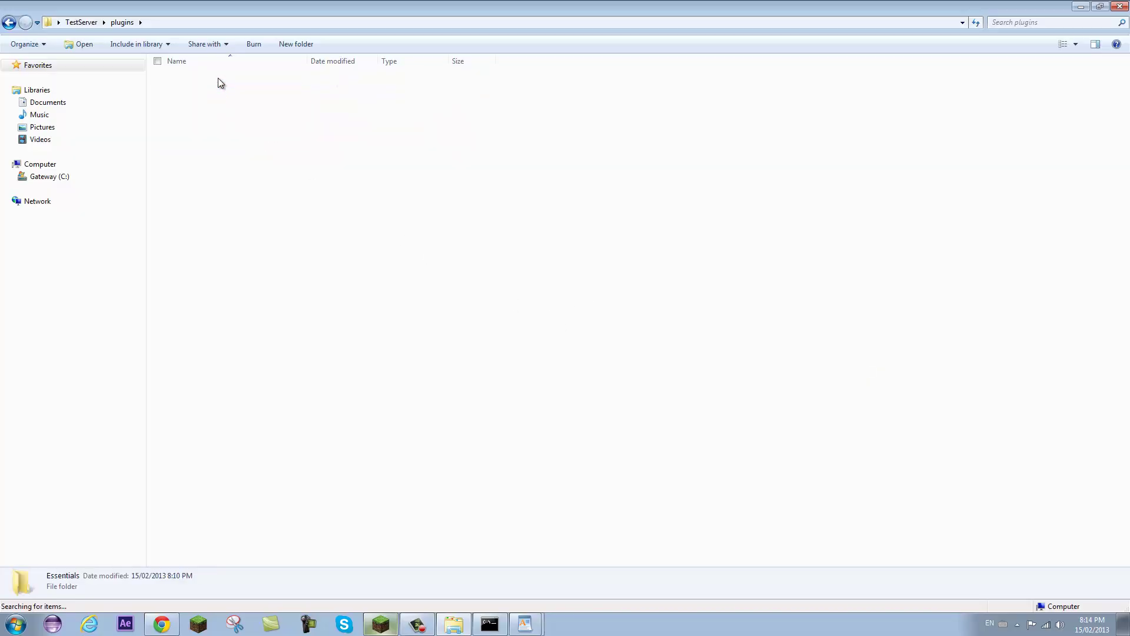
pyautogui.doubleClick(239, 101)
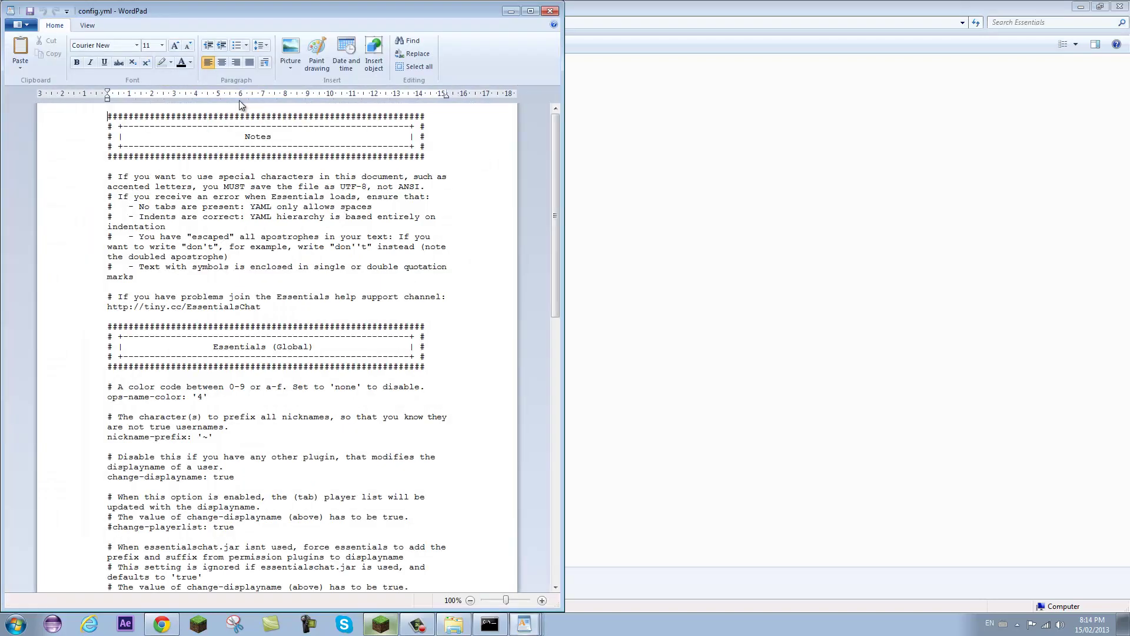
pyautogui.scroll(-4, 494, 166)
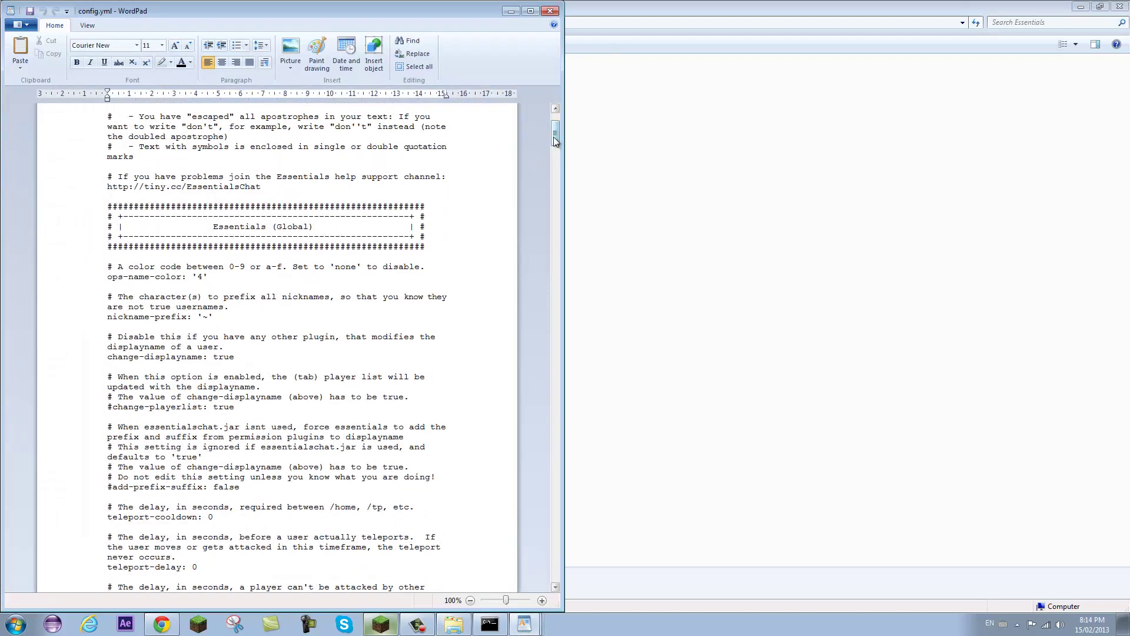
pyautogui.moveTo(553, 137); pyautogui.dragTo(535, 424)
pyautogui.scroll(-10, 276, 398)
pyautogui.click(530, 12)
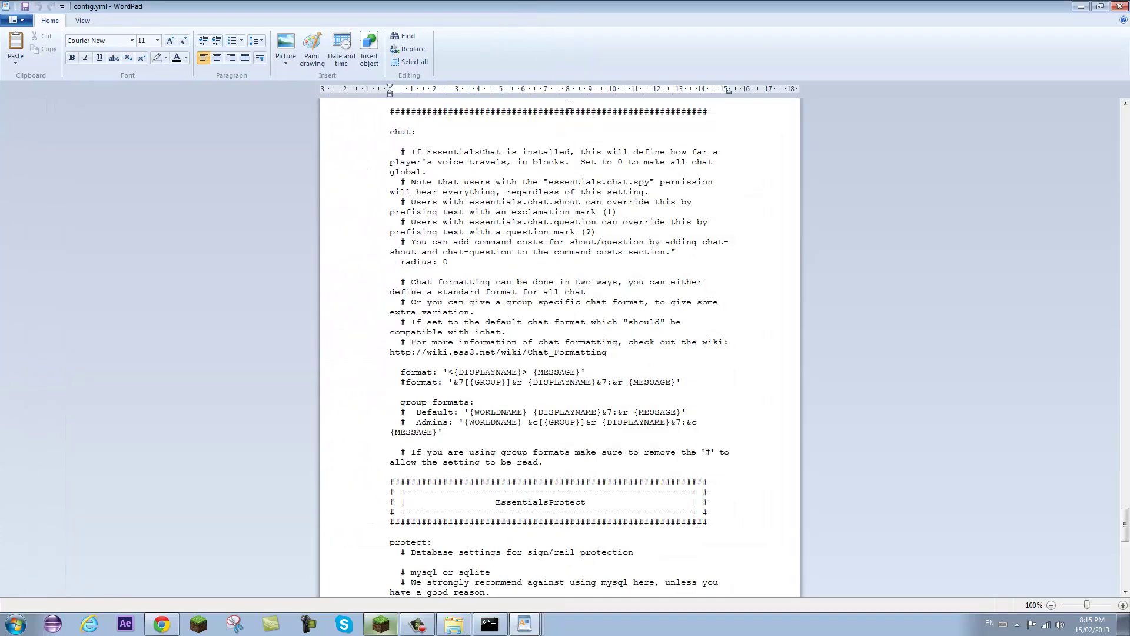
# Step: Comment out the '<{DISPLAYNAME}> {MESSAGE}' format line with # and uncomment the '&7[{GROUP}]&r' format line below it
pyautogui.scroll(-1, 480, 387)
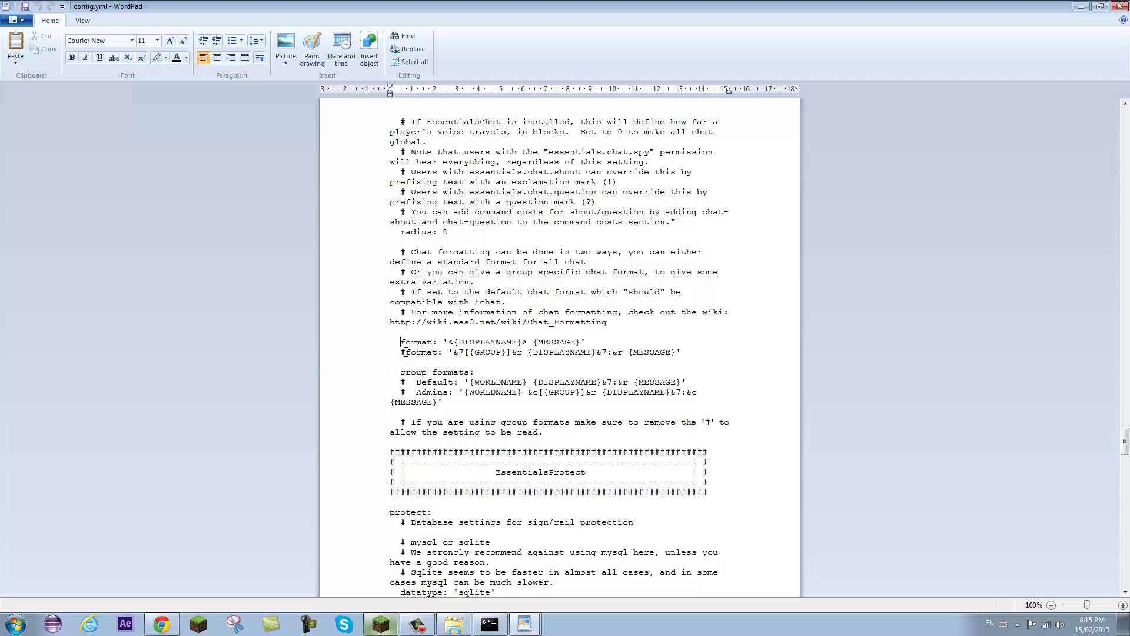
pyautogui.click(389, 332)
pyautogui.click(400, 342)
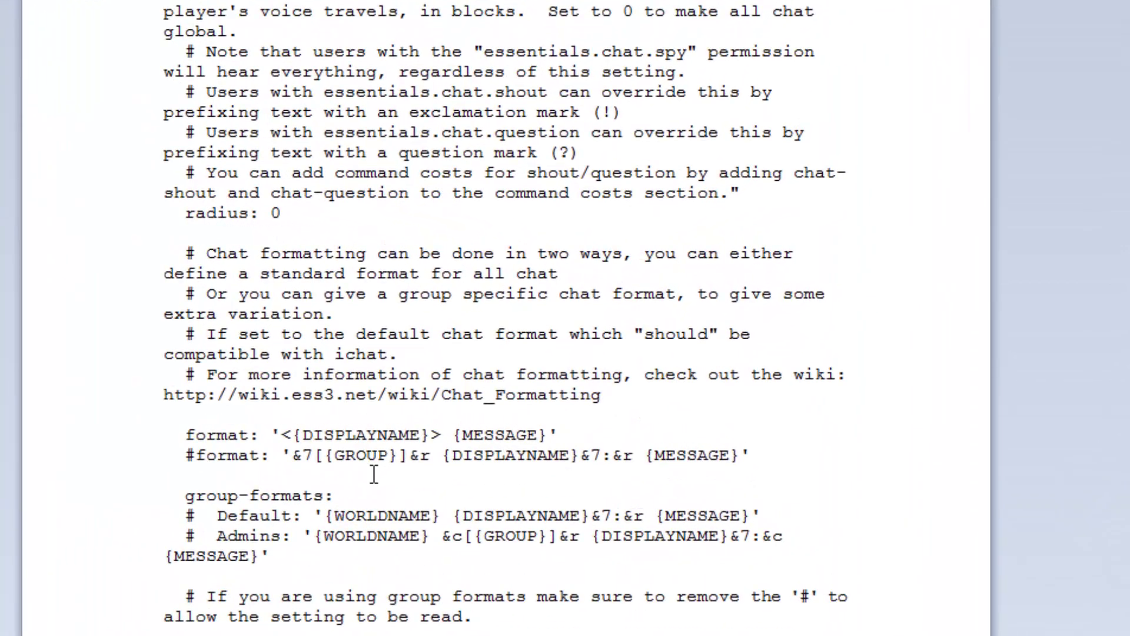
pyautogui.write('#')
pyautogui.press('Down')
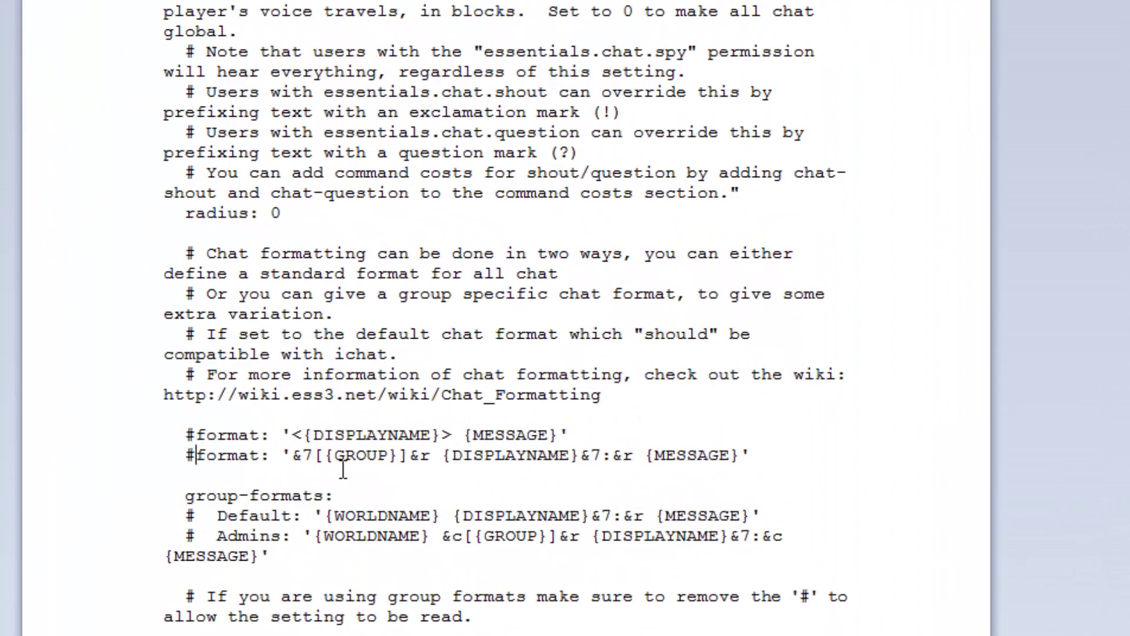
pyautogui.press('BackSpace')
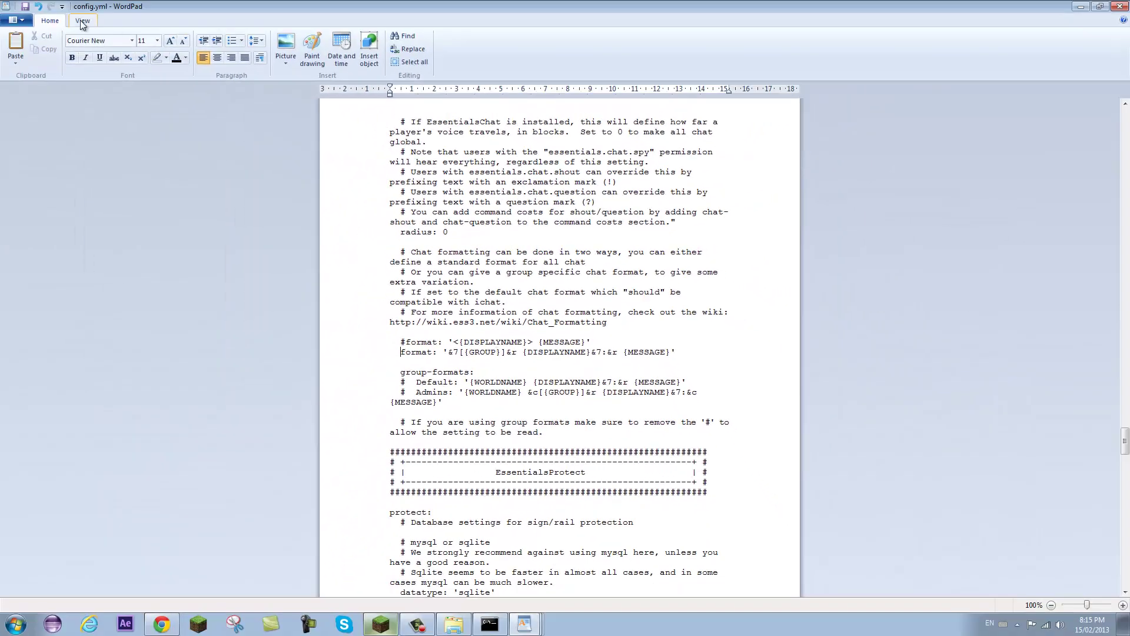
# Step: Run reload in the server console to apply the group-based chat format
pyautogui.scroll(-8, 332, 263)
pyautogui.click(489, 623)
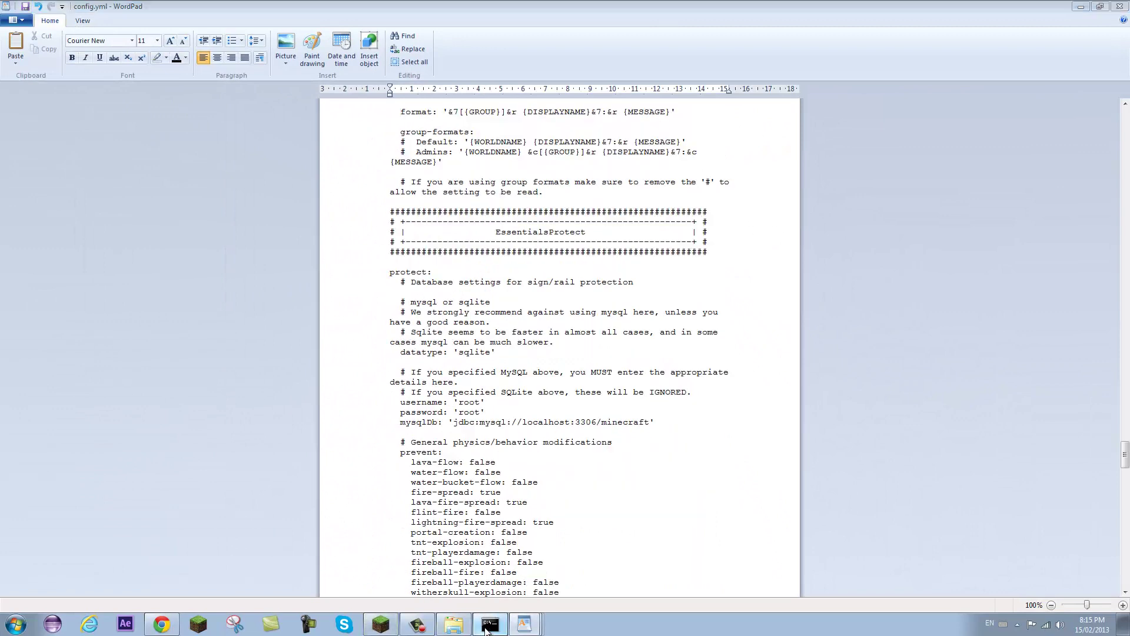
pyautogui.write('reload')
pyautogui.press('Return')
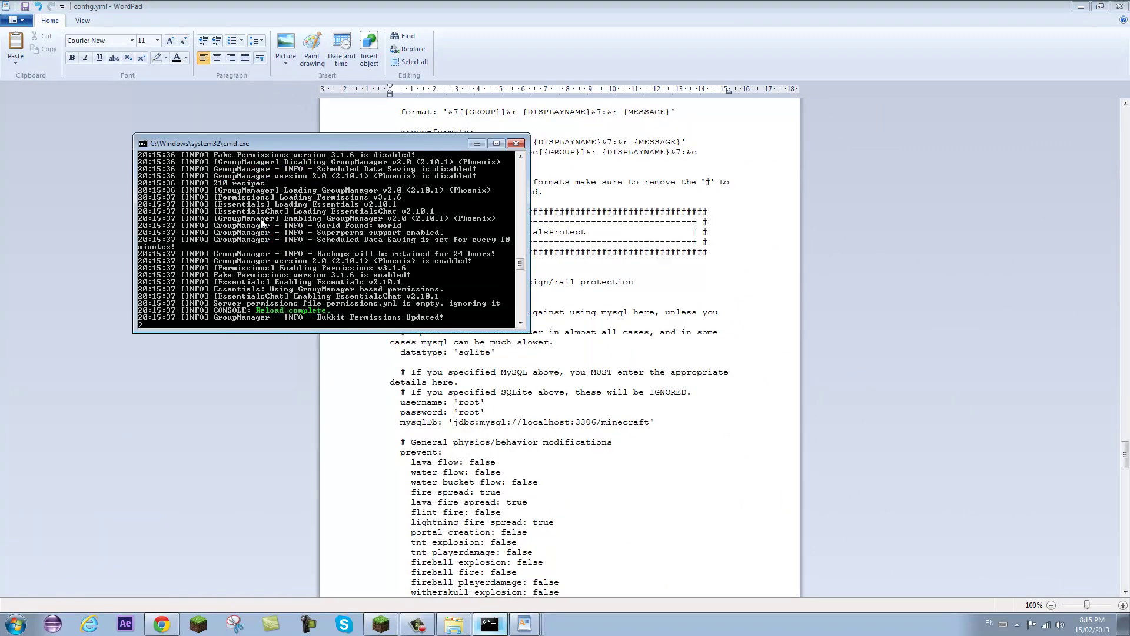
# Step: Resume Minecraft, send "sd" in the chat to test the group-based format, and pause the game again
pyautogui.click(381, 624)
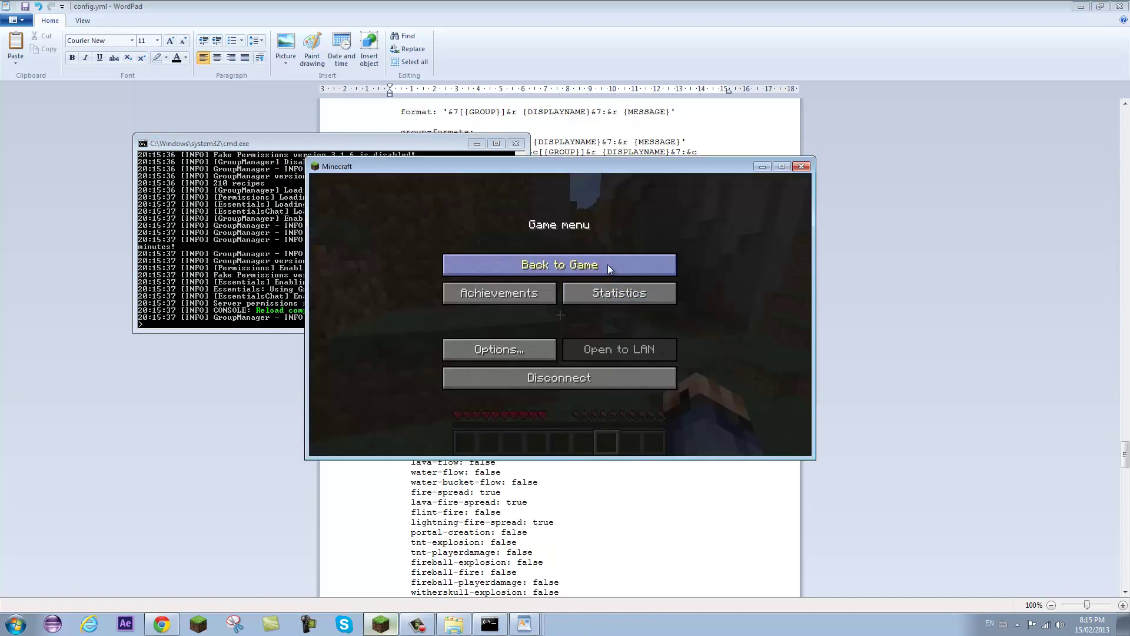
pyautogui.click(607, 263)
pyautogui.write('tsd')
pyautogui.press('Return')
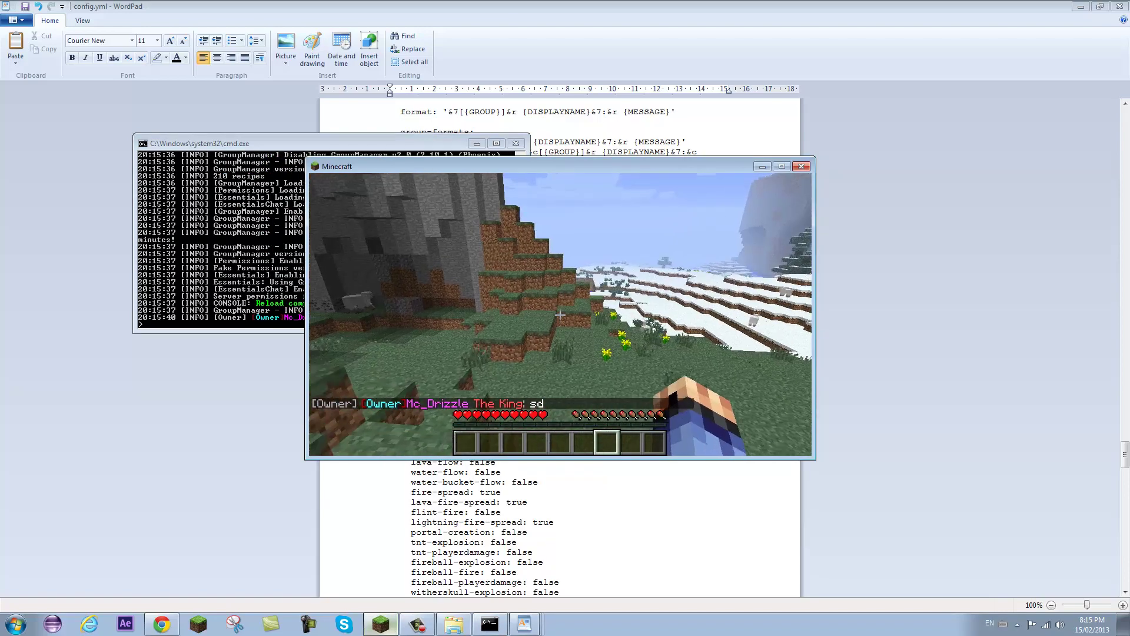
pyautogui.press('w')
pyautogui.scroll(-2, 560, 315)
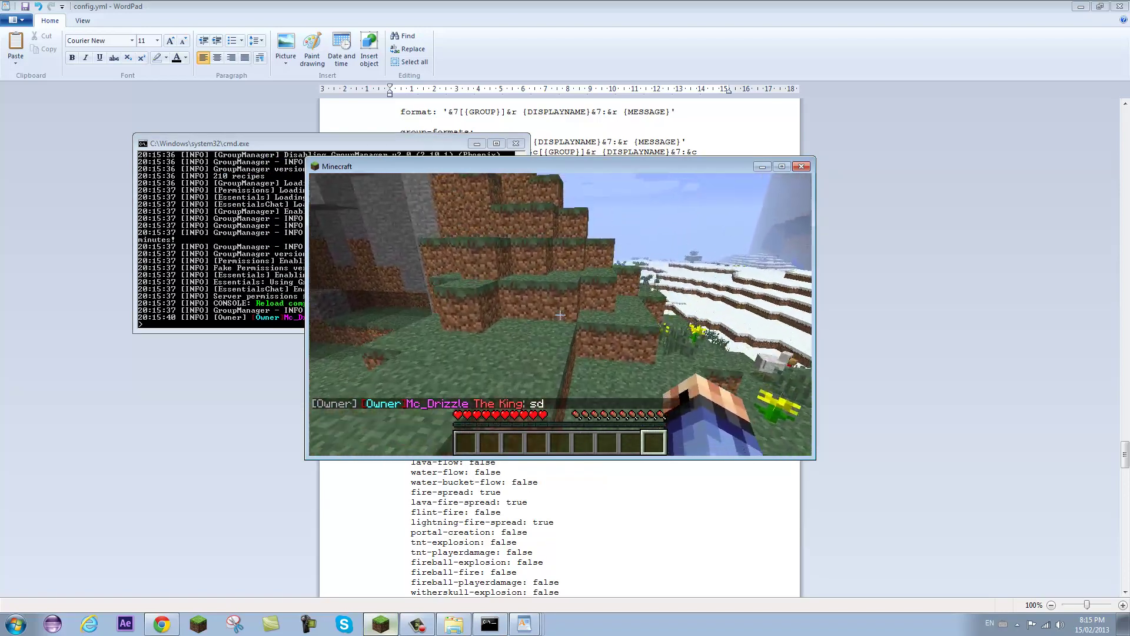
pyautogui.scroll(-2, 560, 315)
pyautogui.scroll(-5, 559, 315)
pyautogui.press('Escape')
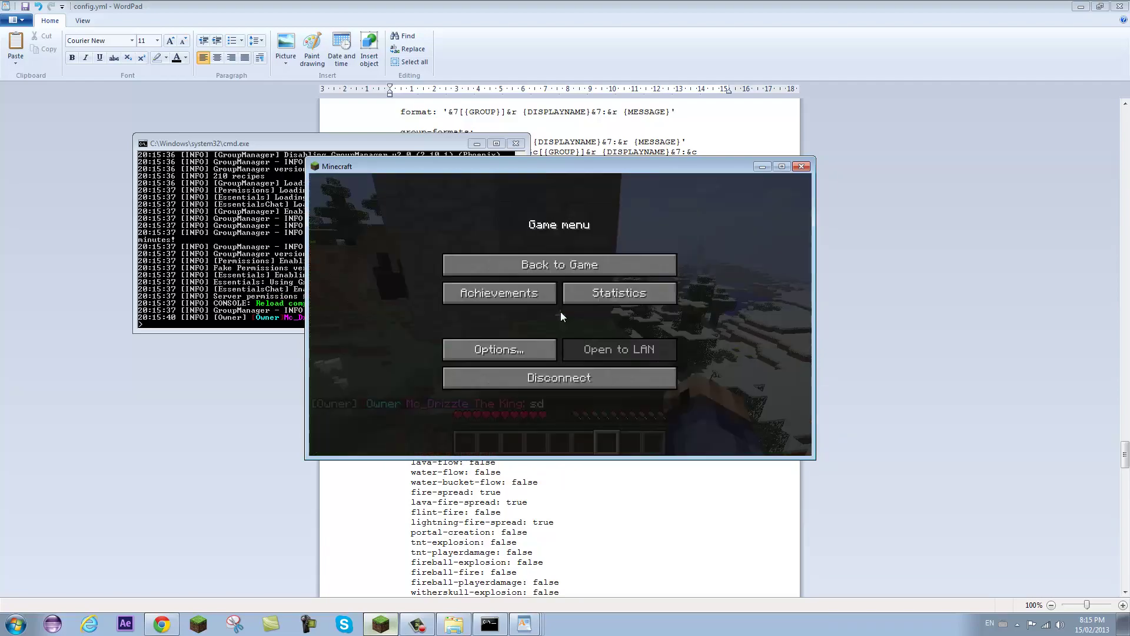
# Step: In config.yml, comment out the '&7[{GROUP}]&r' format line again and remove the # from the '<{DISPLAYNAME}> {MESSAGE}' format line
pyautogui.click(359, 514)
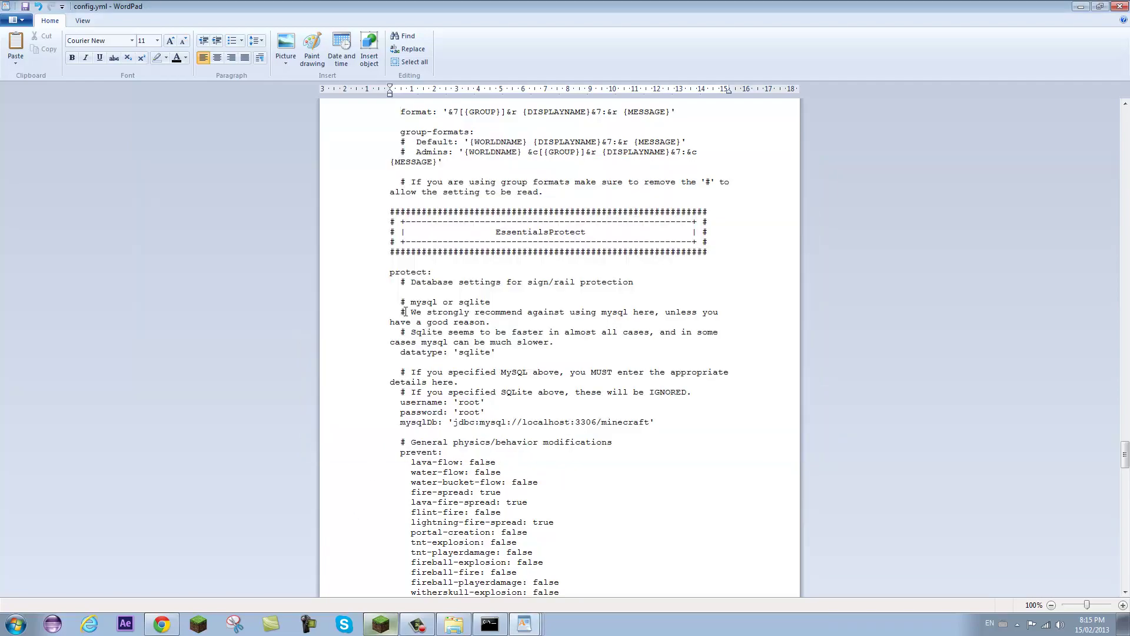
pyautogui.scroll(4, 404, 312)
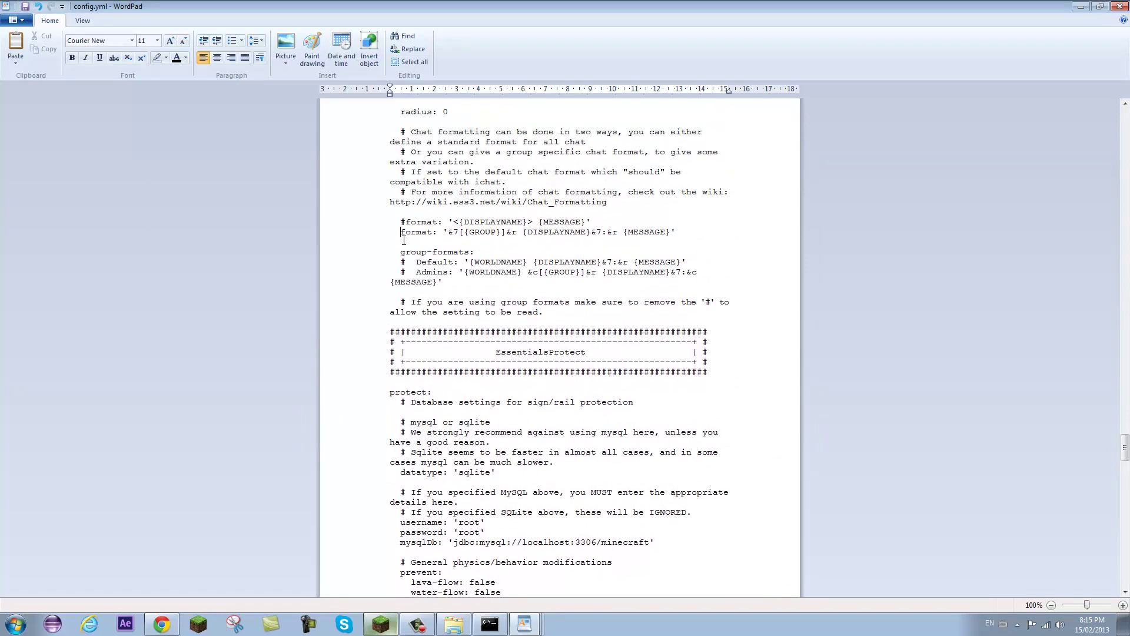
pyautogui.write('#')
pyautogui.click(407, 221)
pyautogui.press('BackSpace')
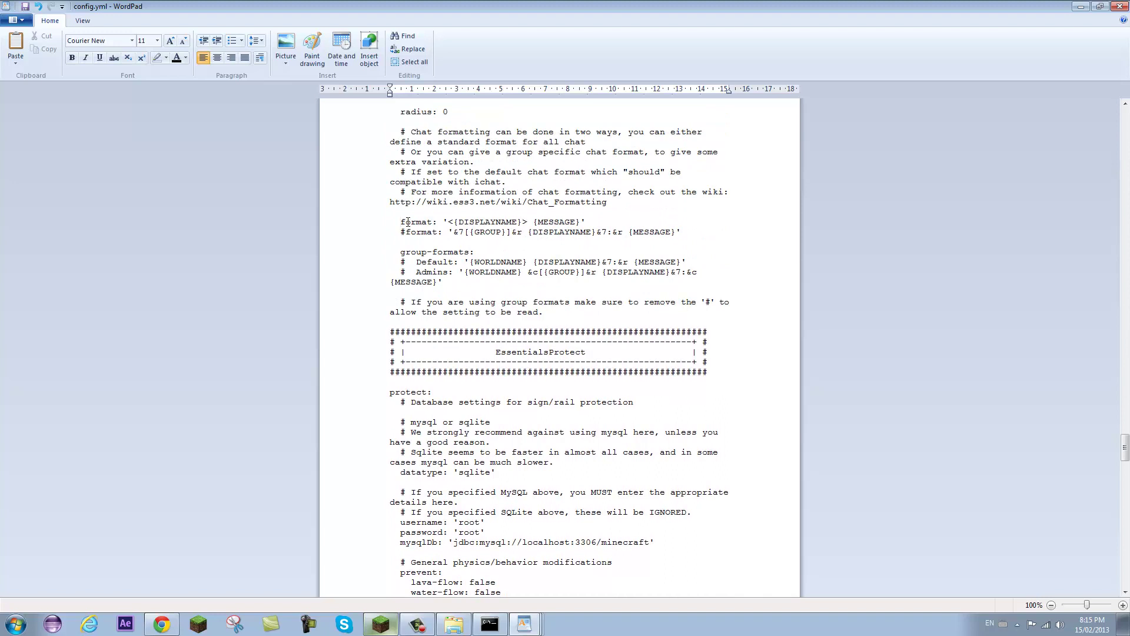
# Step: Examine the active chat format line and the group-formats entries, and skim the other sections of config.yml
pyautogui.moveTo(413, 221); pyautogui.dragTo(588, 222)
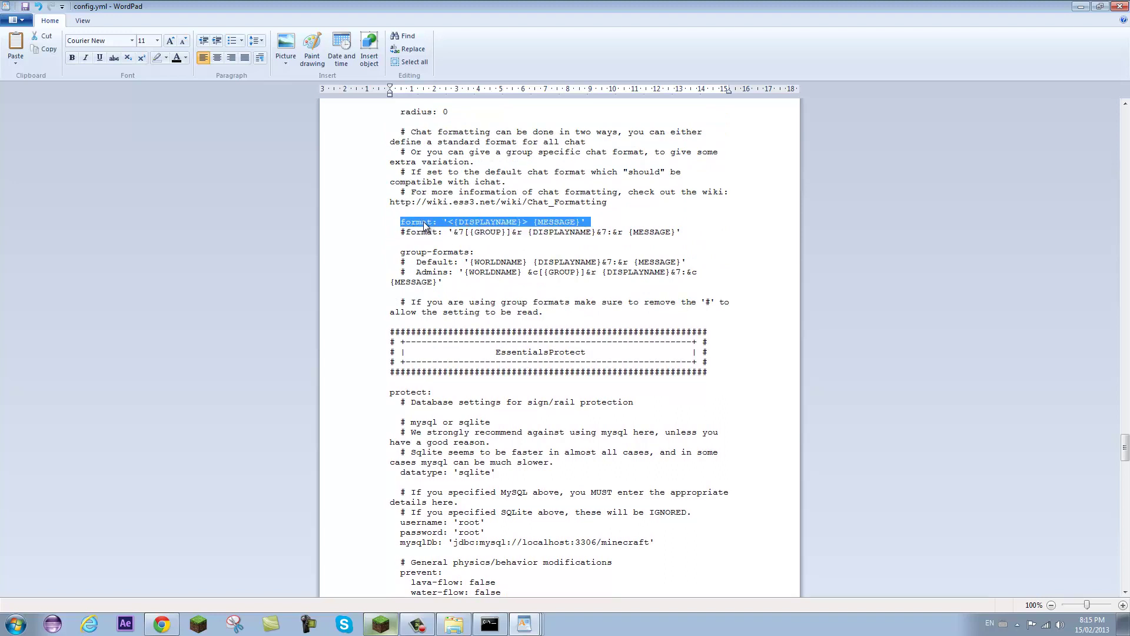
pyautogui.click(417, 271)
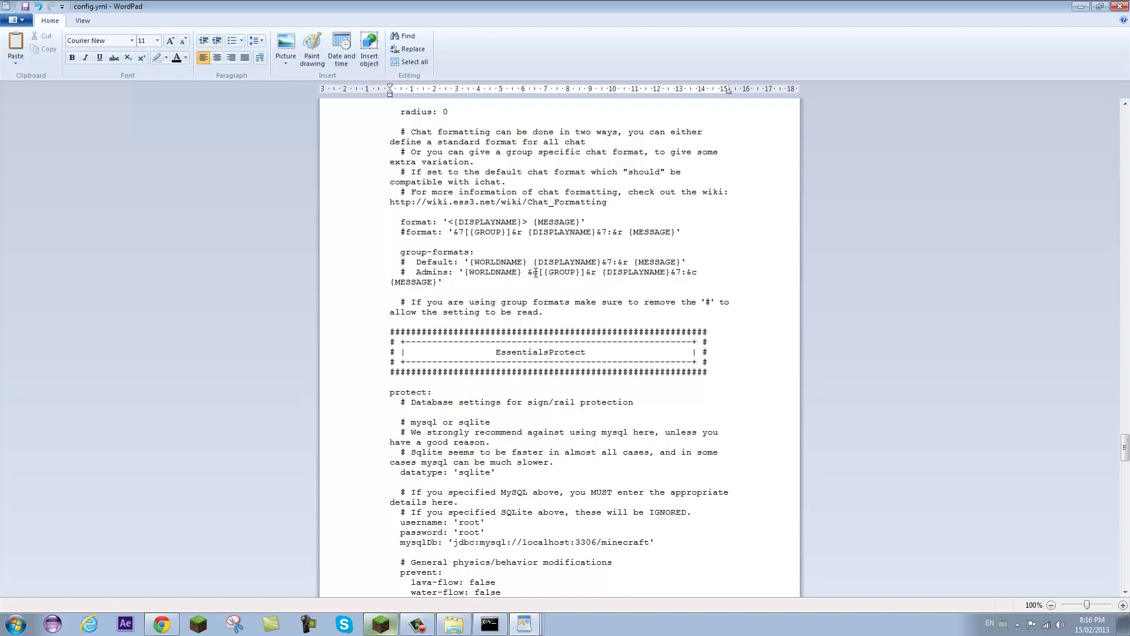
pyautogui.scroll(-16, 518, 286)
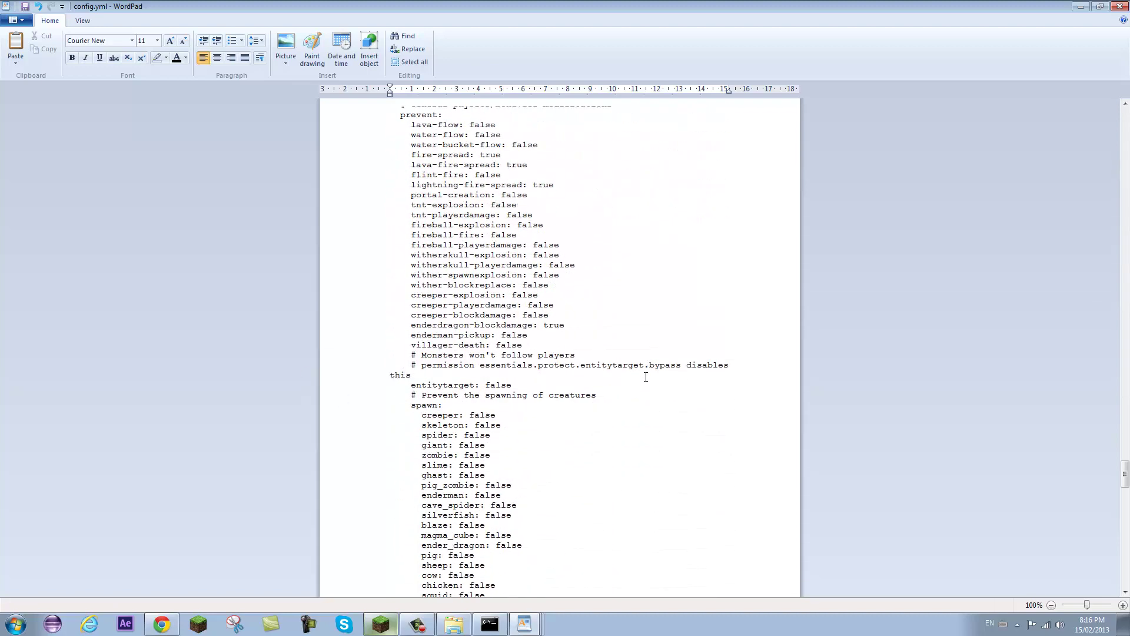
pyautogui.scroll(-3, 671, 391)
pyautogui.scroll(20, 730, 353)
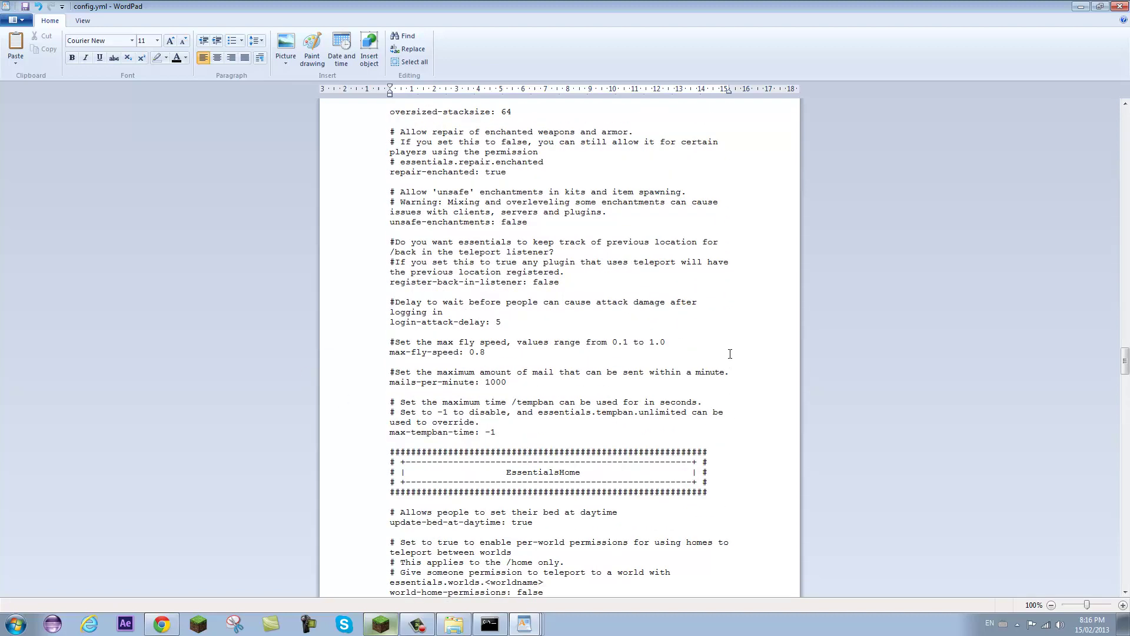
# Step: Minimize config.yml and run reload in the server console for the restored default chat format
pyautogui.click(1081, 7)
pyautogui.click(247, 242)
pyautogui.write('r')
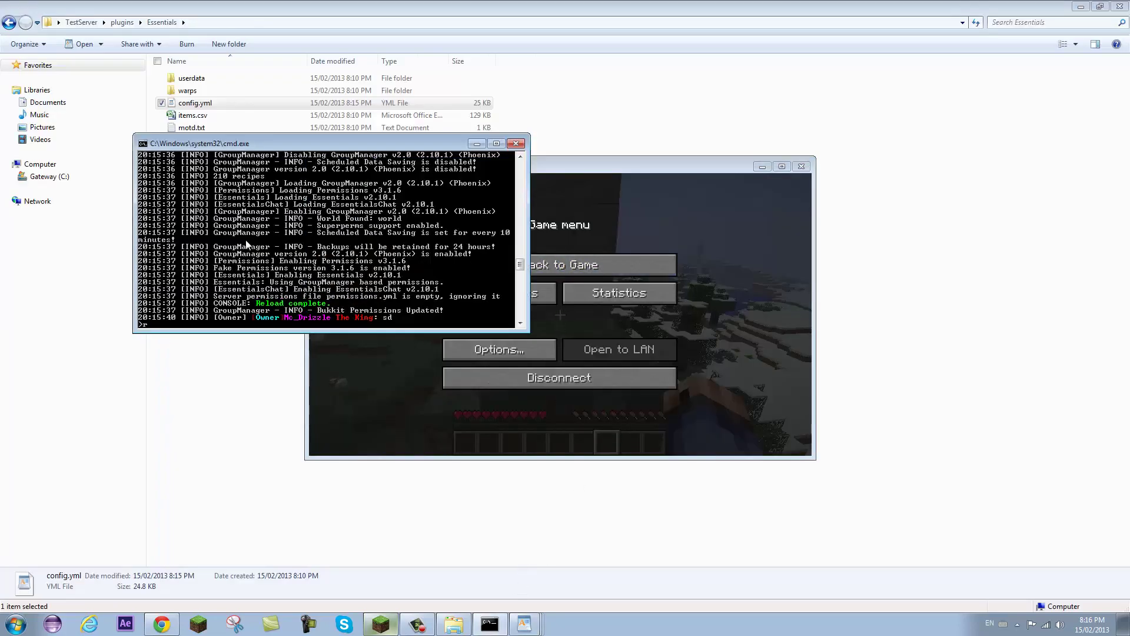
pyautogui.write('eload')
pyautogui.press('Return')
# Step: Resume the game and send "sd" in the chat to check the format after the reload
pyautogui.click(604, 264)
pyautogui.write('tsd')
pyautogui.press('Return')
pyautogui.scroll(3, 559, 315)
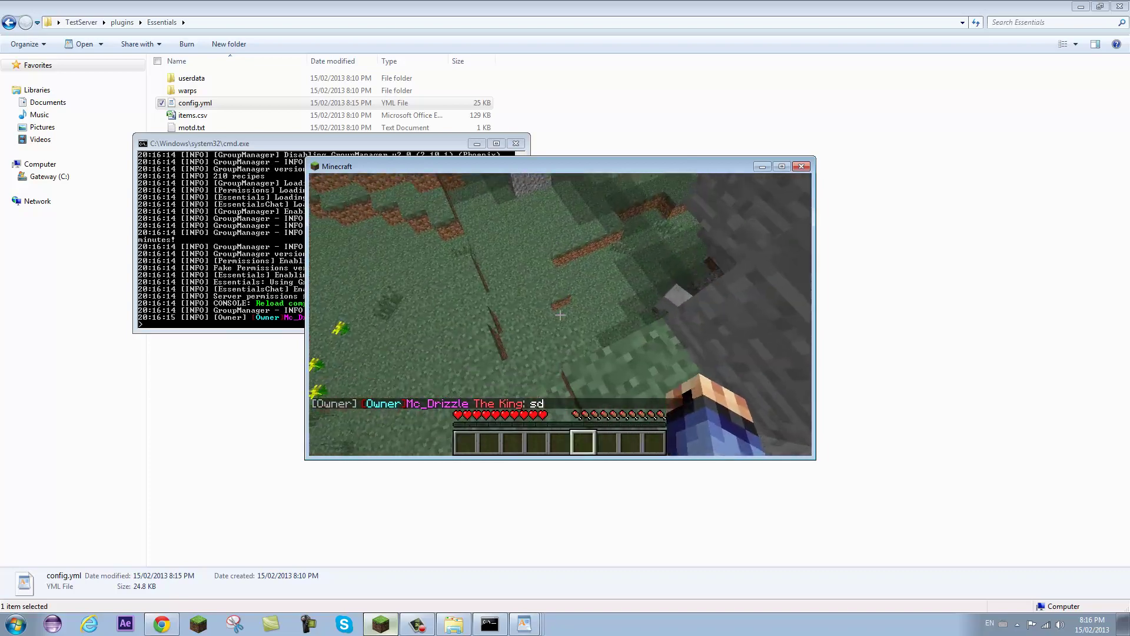
pyautogui.scroll(-4, 560, 314)
pyautogui.press('w')
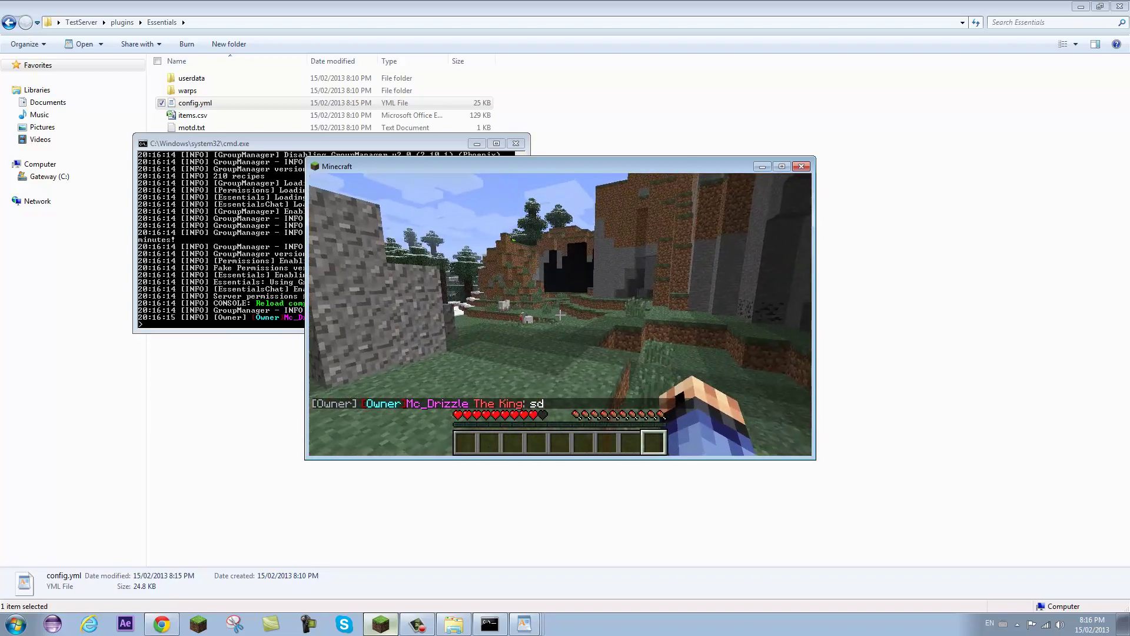